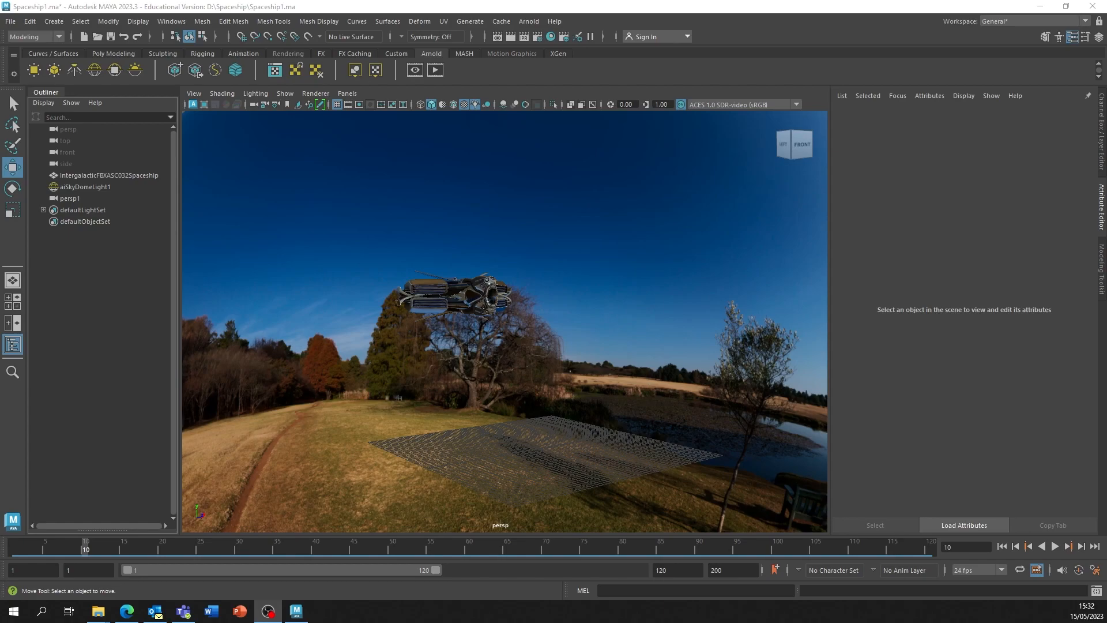
# - Select the spaceship and move it backward along its length
pyautogui.keyDown('alt'); pyautogui.moveTo(455, 316); pyautogui.dragTo(498, 320); pyautogui.keyUp('alt')
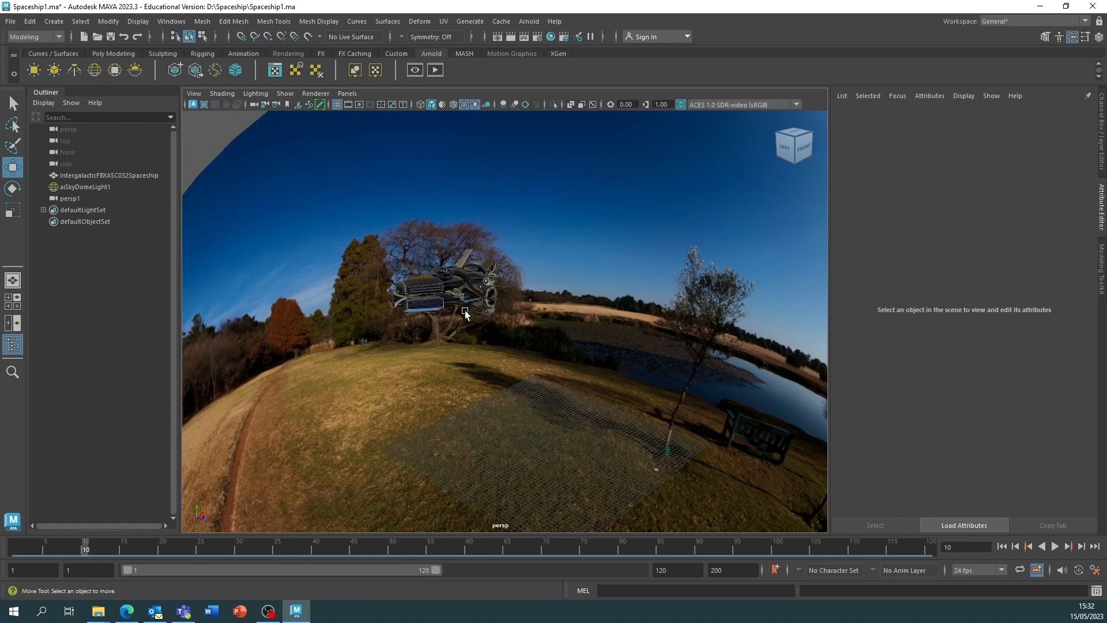
pyautogui.keyDown('alt'); pyautogui.moveTo(482, 324); pyautogui.dragTo(467, 299); pyautogui.keyUp('alt')
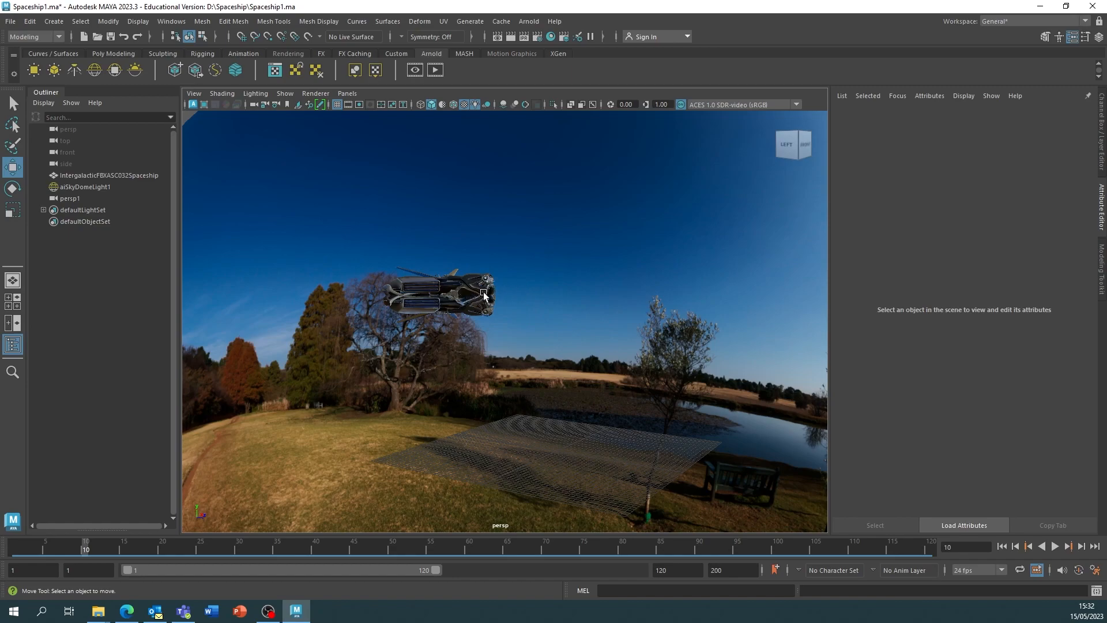
pyautogui.click(479, 296)
pyautogui.scroll(-5, 517, 302)
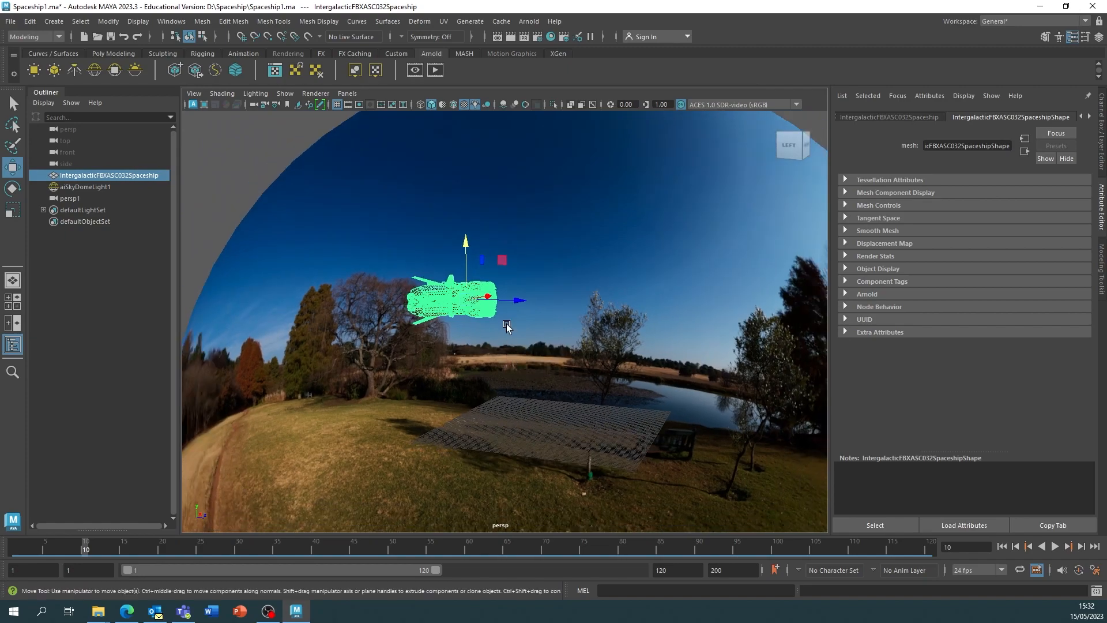
pyautogui.moveTo(517, 301); pyautogui.dragTo(398, 297)
# - Set the animation's end frame to 48 and save the time slider preferences with playback speed at 24 fps x 1
pyautogui.click(759, 570)
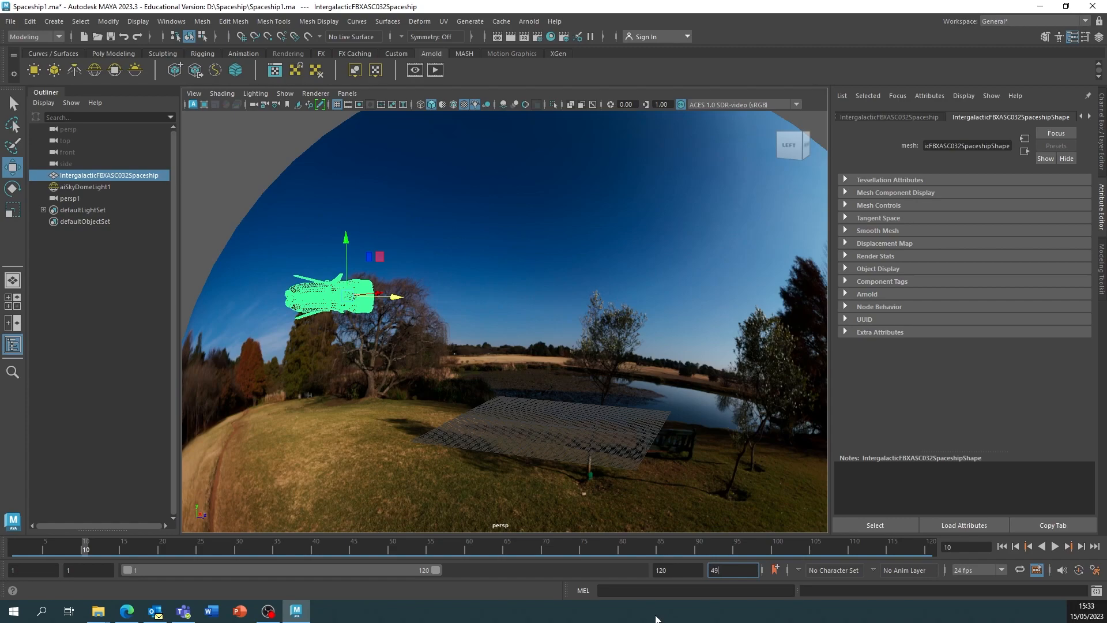
pyautogui.press('Return')
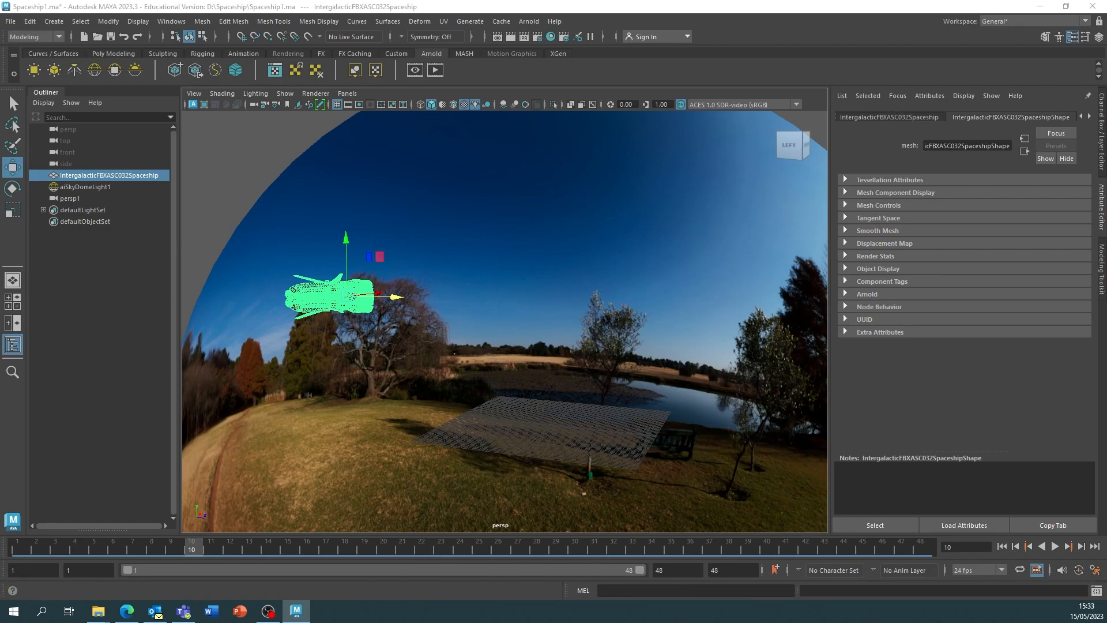
pyautogui.click(1095, 570)
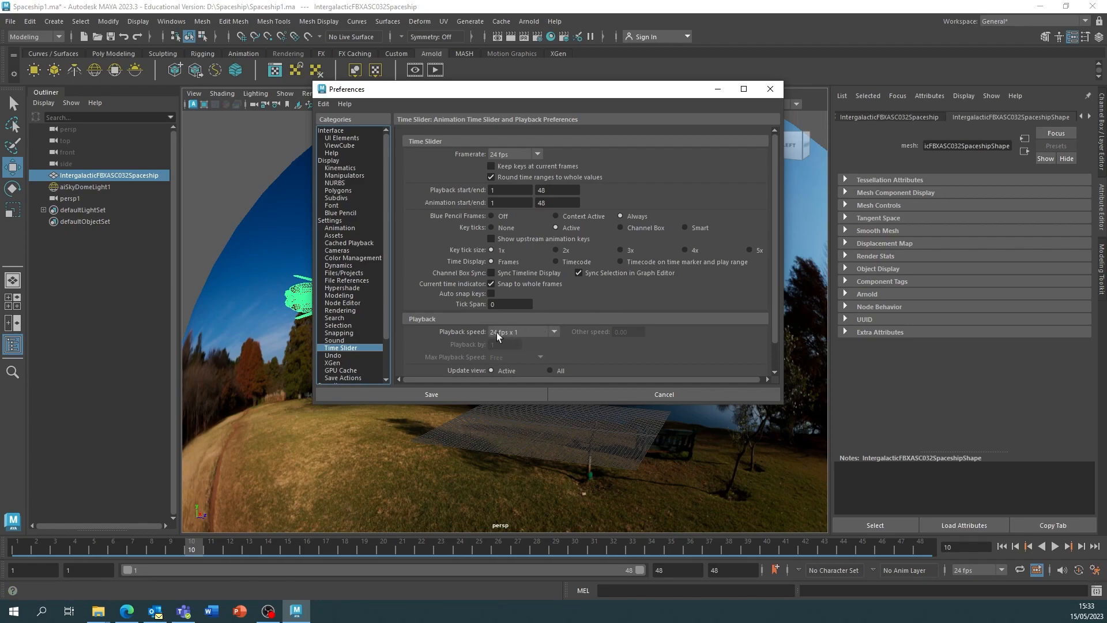
pyautogui.click(500, 392)
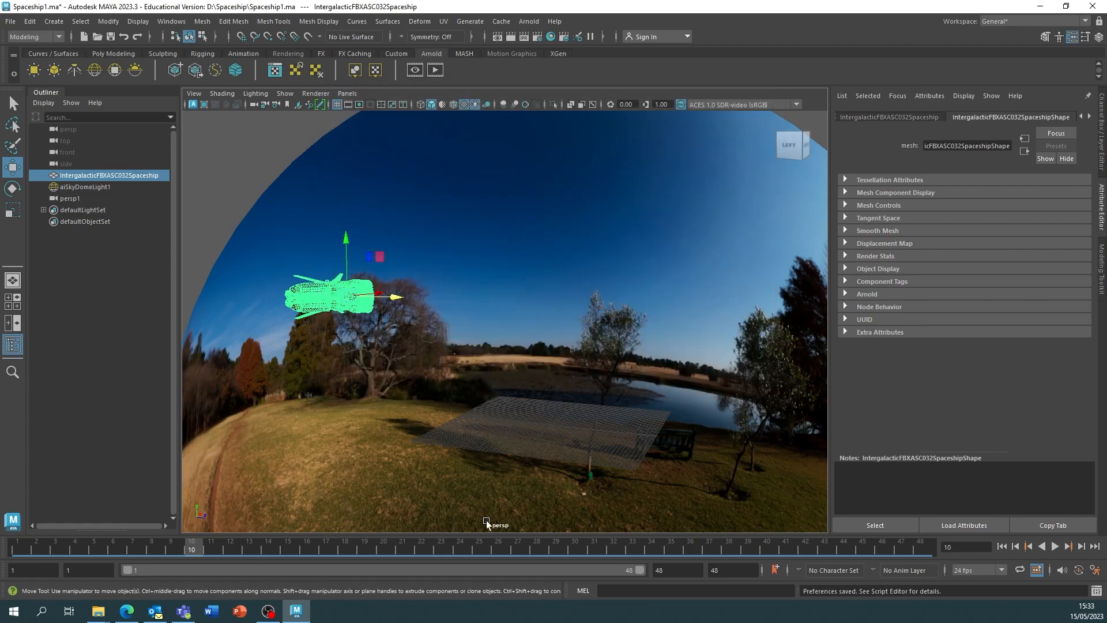
# - Play the shortened timeline from frame 1 to check the spaceship, and stop playback
pyautogui.click(19, 552)
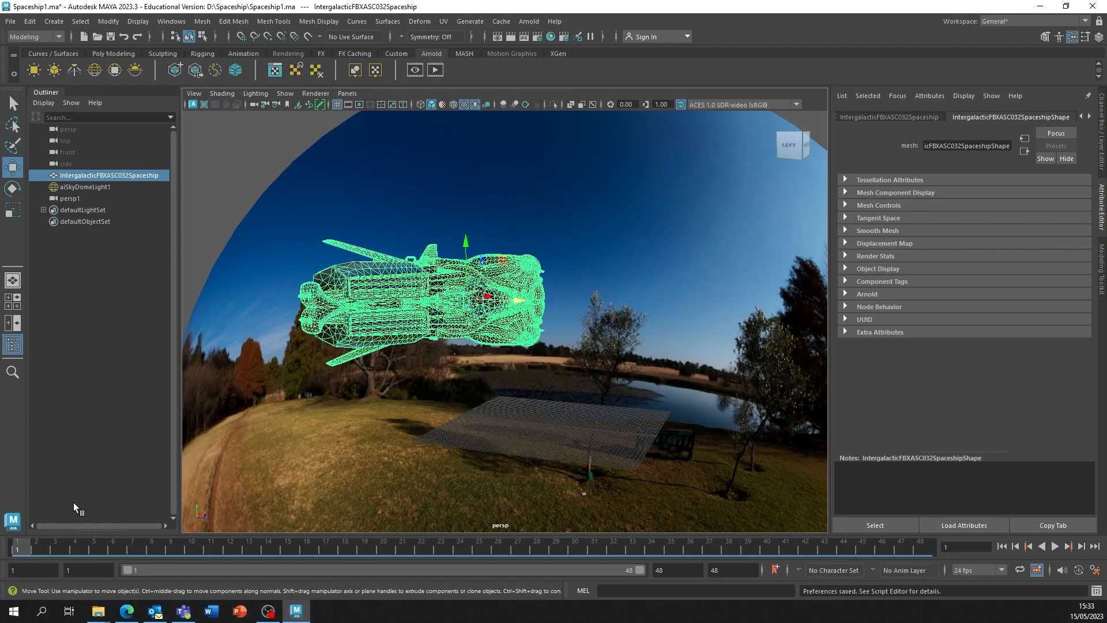
pyautogui.hotkey('alt', 'v')
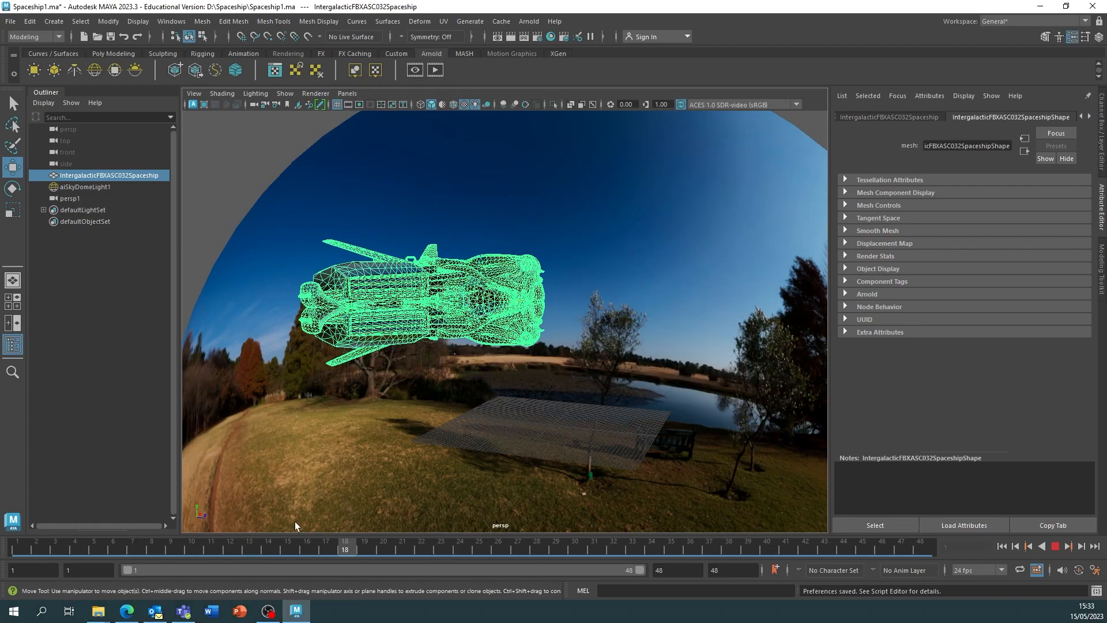
pyautogui.hotkey('alt', 'v')
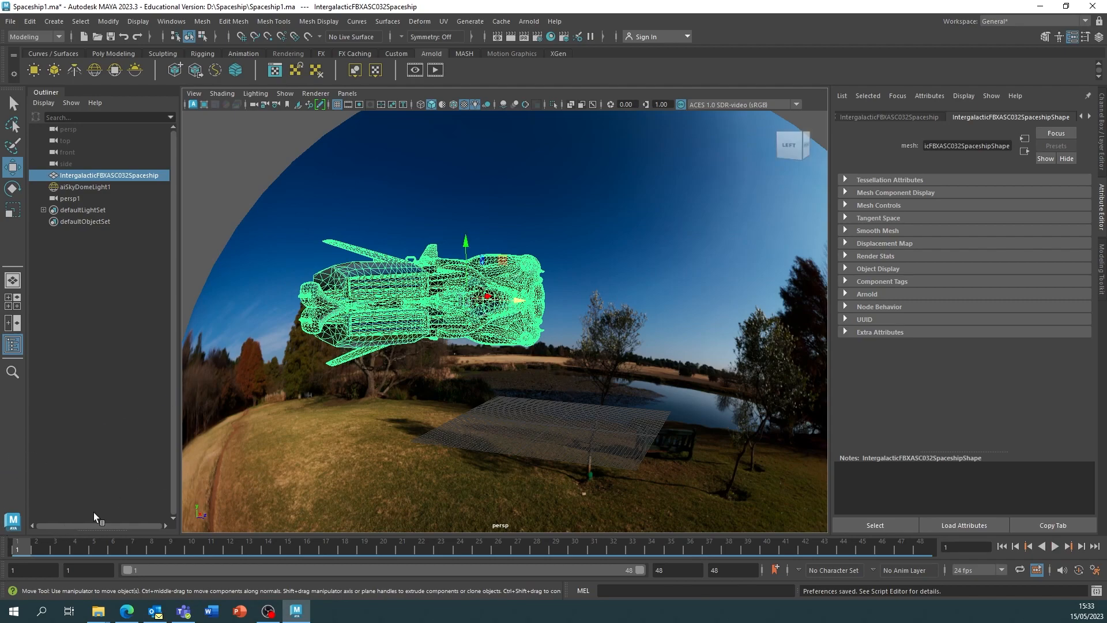
# - At frame 1, scale the spaceship down, move it back to about -592 cm in Z and set a keyframe
pyautogui.keyDown('alt'); pyautogui.moveTo(612, 373); pyautogui.dragTo(550, 374); pyautogui.keyUp('alt')
pyautogui.press('r')
pyautogui.moveTo(478, 309); pyautogui.dragTo(426, 425)
pyautogui.press('w')
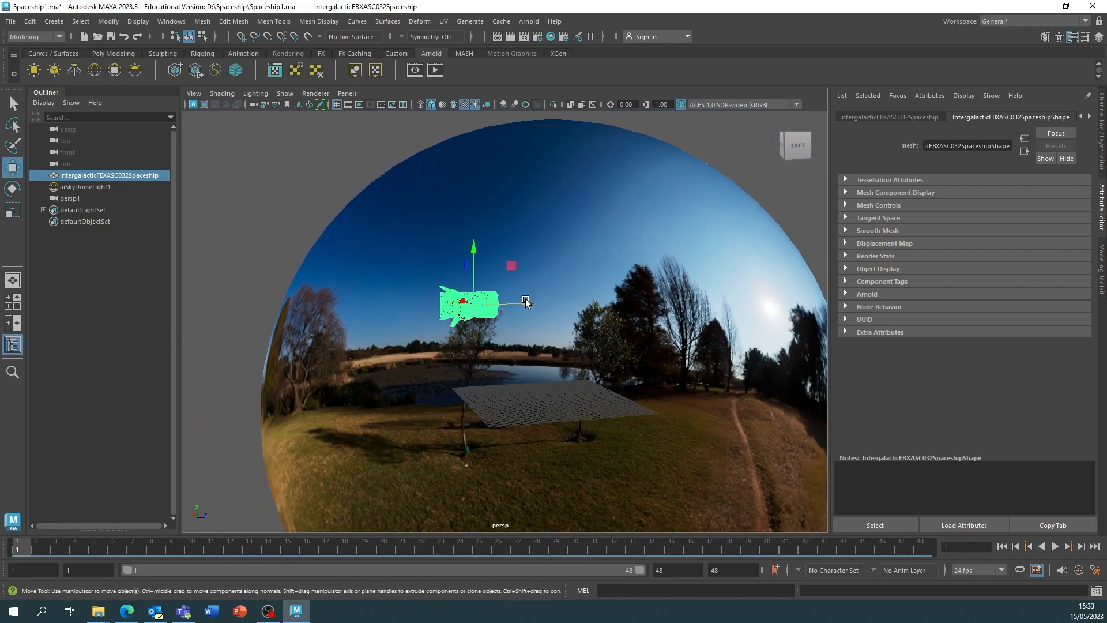
pyautogui.moveTo(523, 302); pyautogui.dragTo(436, 305)
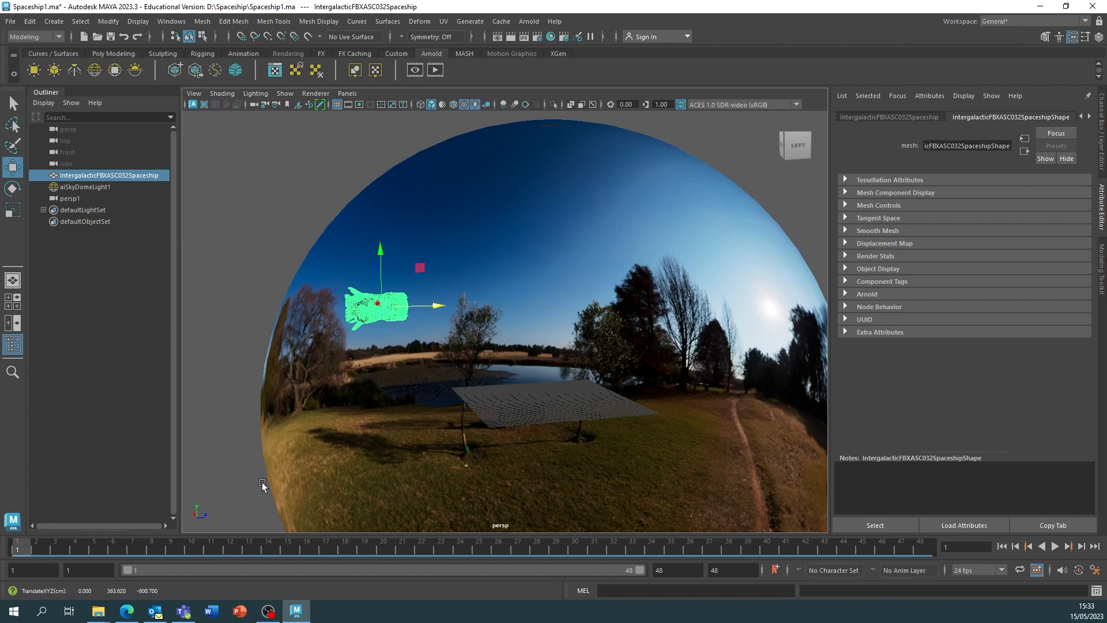
pyautogui.keyDown('alt'); pyautogui.moveTo(459, 410); pyautogui.dragTo(454, 301); pyautogui.keyUp('alt')
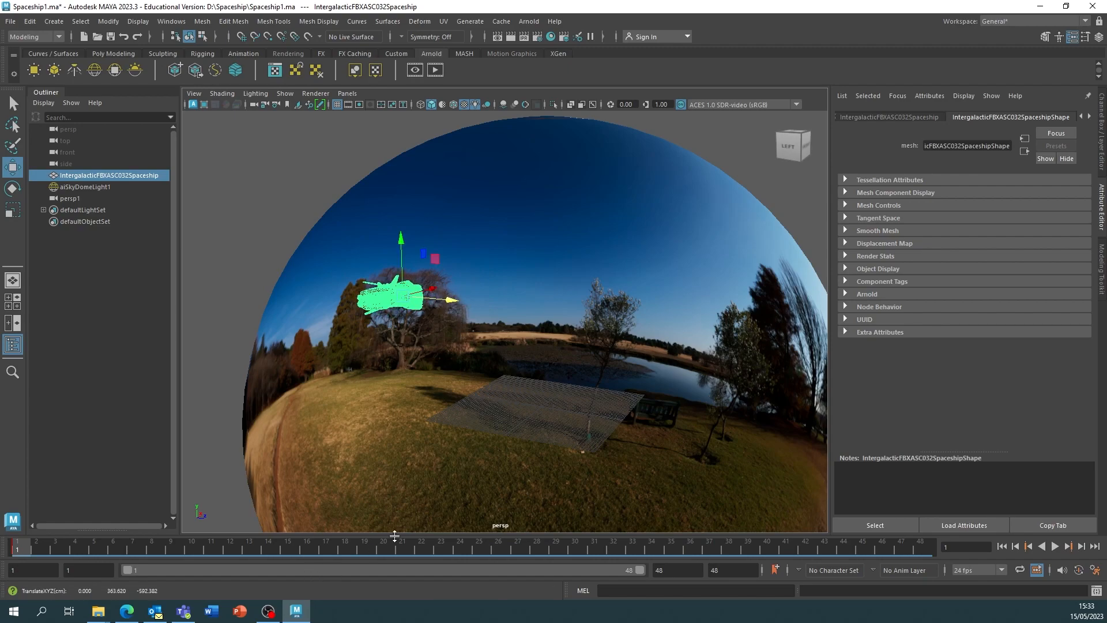
pyautogui.hotkey('alt', 'v')
# - At frame 48, move the spaceship forward along its length until it is outside the sky dome, and set a keyframe
pyautogui.moveTo(712, 551); pyautogui.dragTo(927, 547)
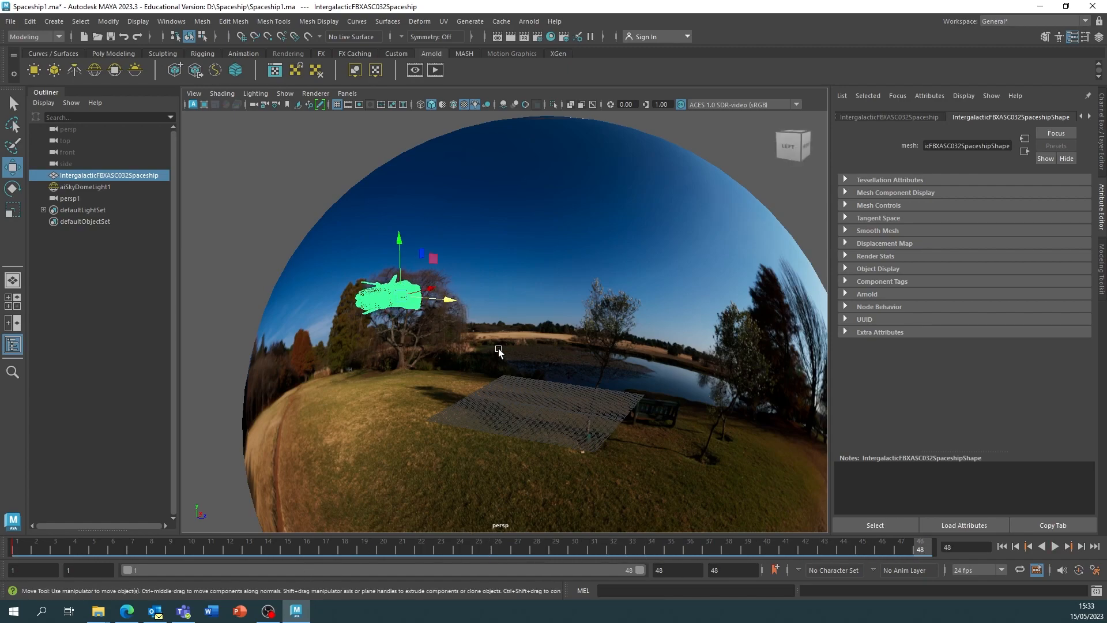
pyautogui.keyDown('alt'); pyautogui.moveTo(499, 350); pyautogui.dragTo(572, 305); pyautogui.keyUp('alt')
pyautogui.moveTo(433, 304); pyautogui.dragTo(856, 295)
pyautogui.keyDown('alt'); pyautogui.moveTo(816, 314); pyautogui.dragTo(630, 343, button='middle'); pyautogui.keyUp('alt')
pyautogui.moveTo(630, 343); pyautogui.dragTo(752, 291)
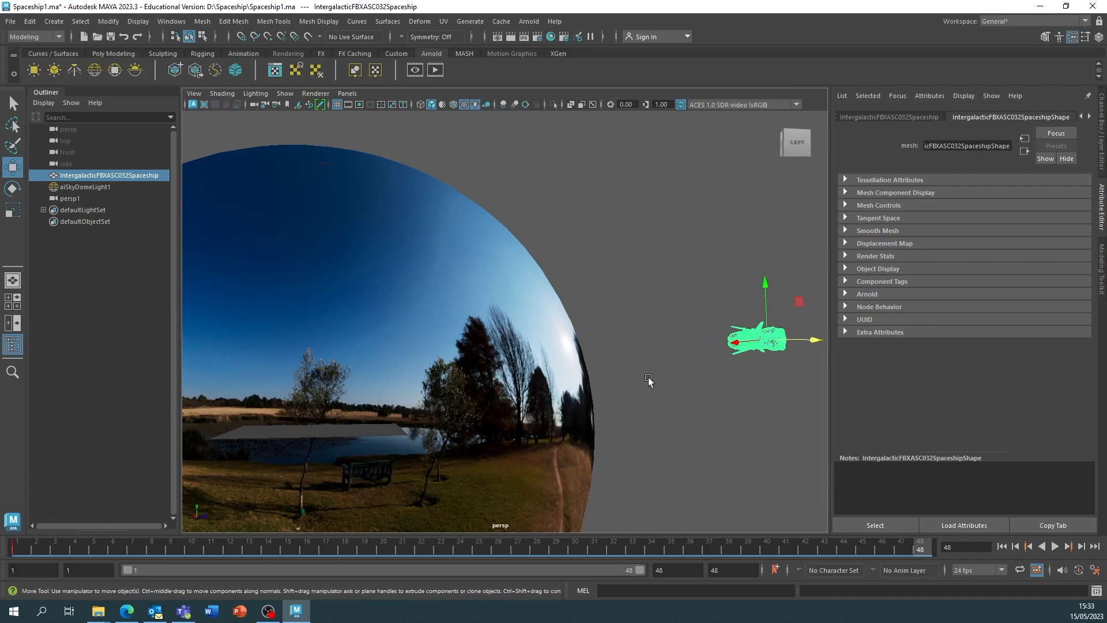
pyautogui.press('s')
# - Play back and scrub the spaceship's flight, and return to frame 1
pyautogui.hotkey('alt', 'v')
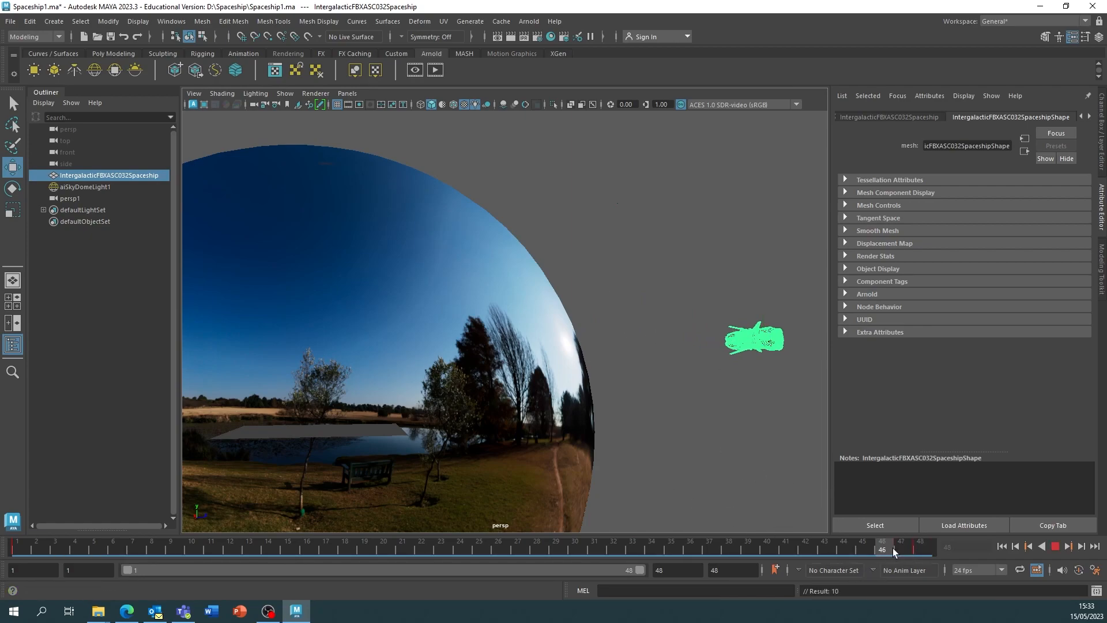
pyautogui.moveTo(592, 542); pyautogui.dragTo(17, 548)
pyautogui.keyDown('alt'); pyautogui.moveTo(652, 397); pyautogui.dragTo(403, 415); pyautogui.keyUp('alt')
pyautogui.moveTo(23, 544); pyautogui.dragTo(15, 489)
pyautogui.keyDown('alt'); pyautogui.moveTo(348, 348); pyautogui.dragTo(607, 379, button='right'); pyautogui.keyUp('alt')
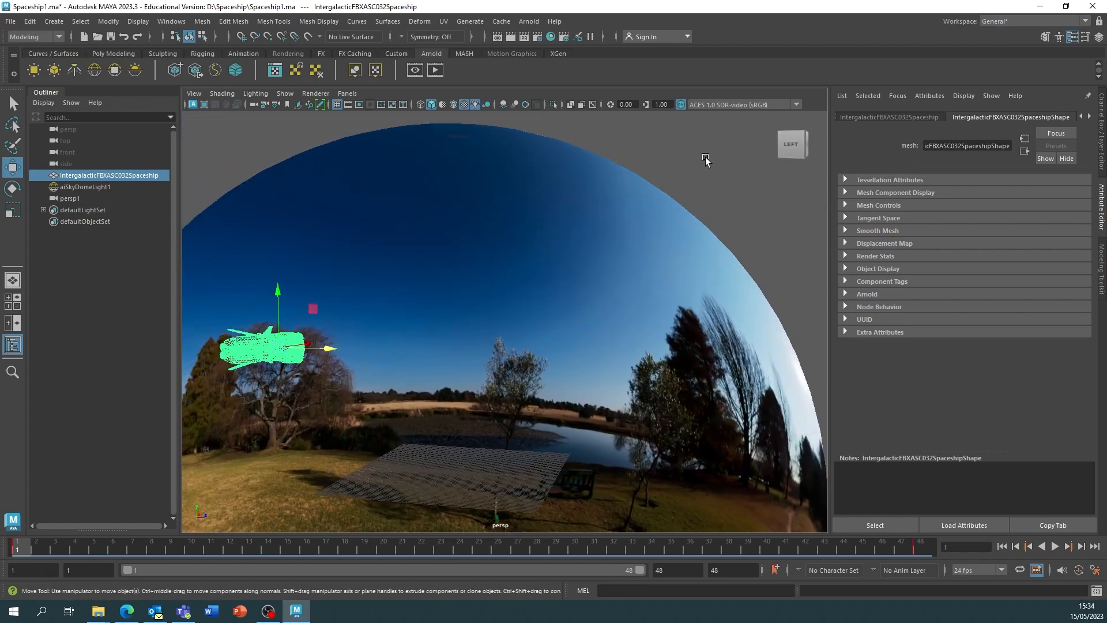
# - Deselect the spaceship and create a Camera and Aim in the scene
pyautogui.click(101, 331)
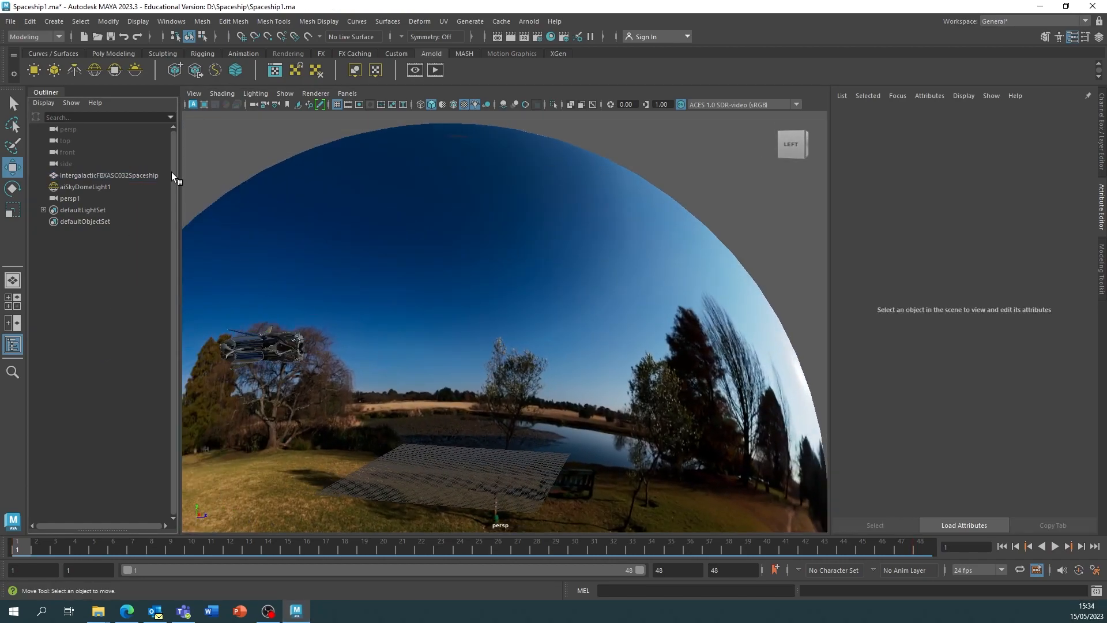
pyautogui.click(60, 25)
pyautogui.moveTo(84, 98)
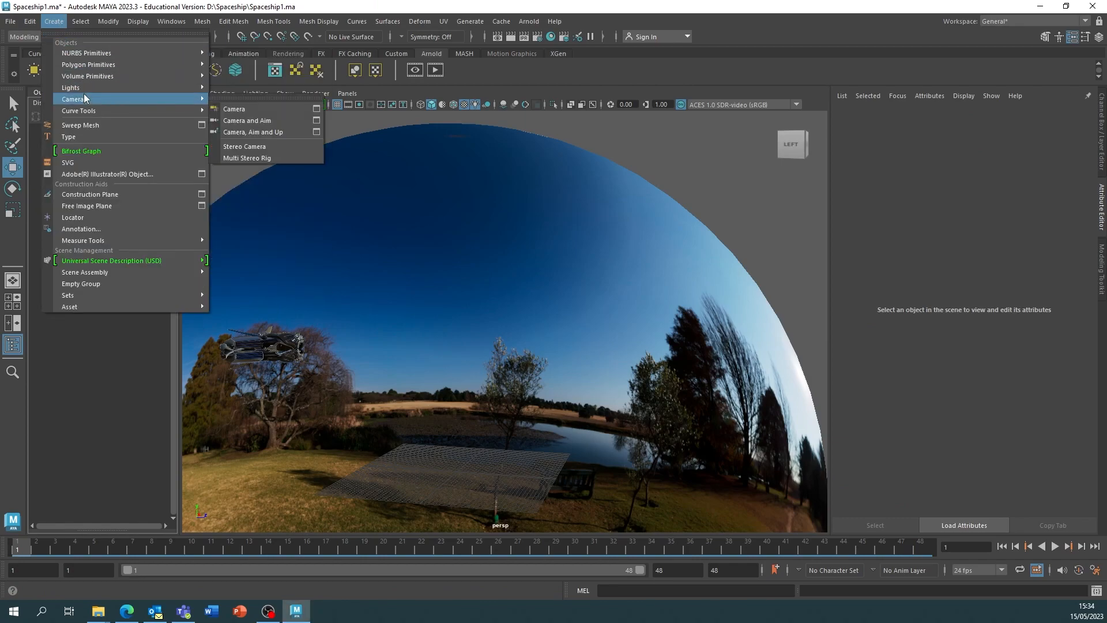
pyautogui.click(256, 123)
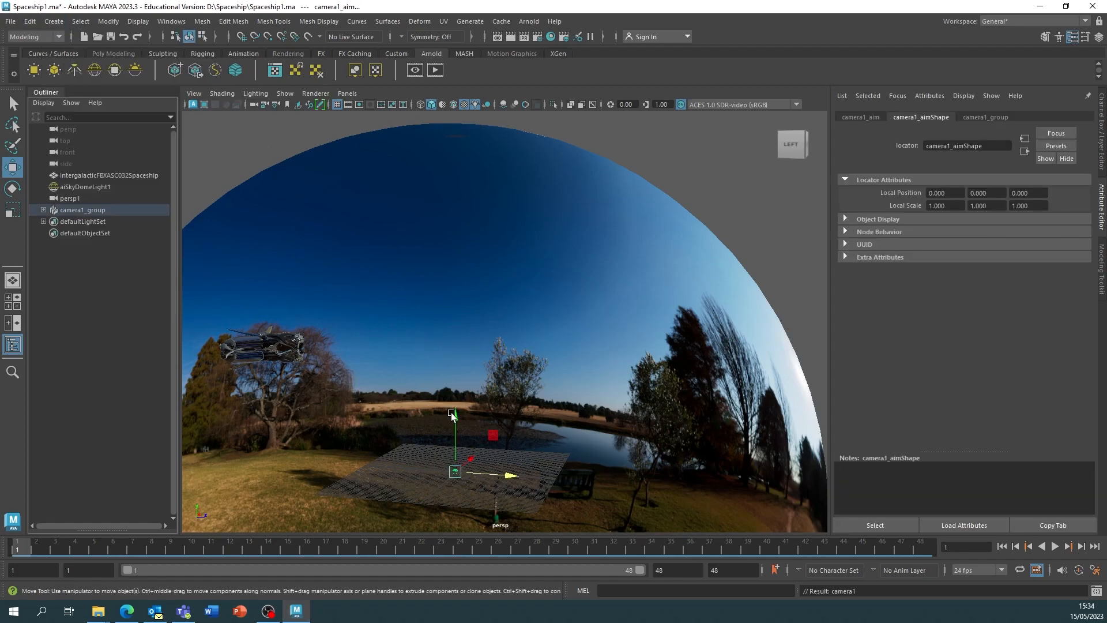
pyautogui.keyDown('alt'); pyautogui.moveTo(472, 437); pyautogui.dragTo(555, 403, button='middle'); pyautogui.keyUp('alt')
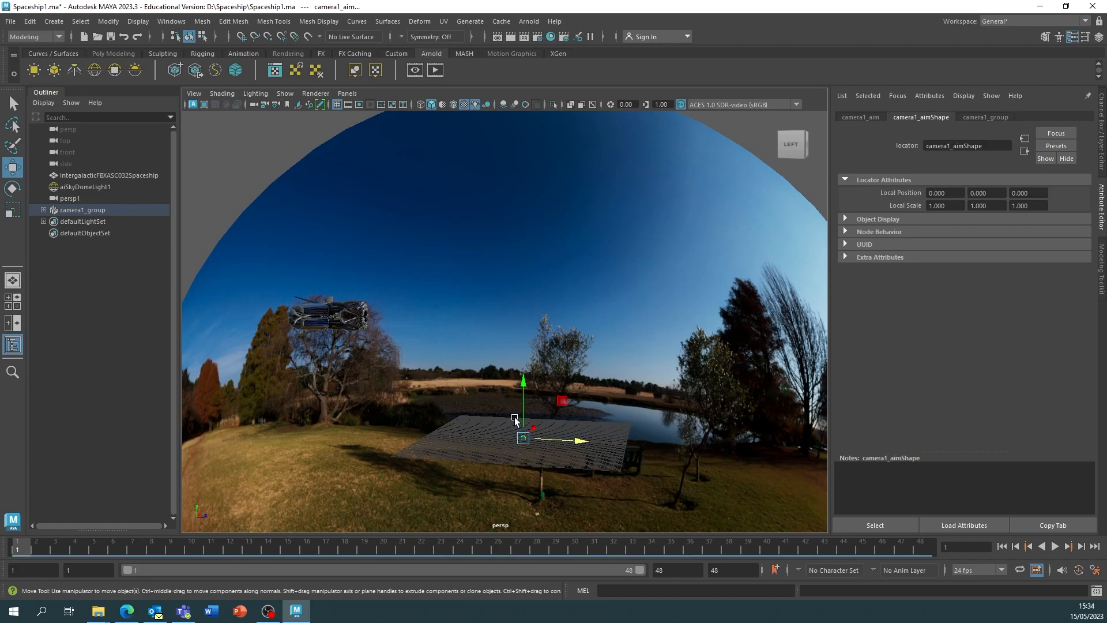
pyautogui.press('f')
pyautogui.keyDown('alt'); pyautogui.moveTo(568, 379); pyautogui.dragTo(455, 399); pyautogui.keyUp('alt')
pyautogui.keyDown('alt'); pyautogui.moveTo(654, 374); pyautogui.dragTo(341, 337, button='right'); pyautogui.keyUp('alt')
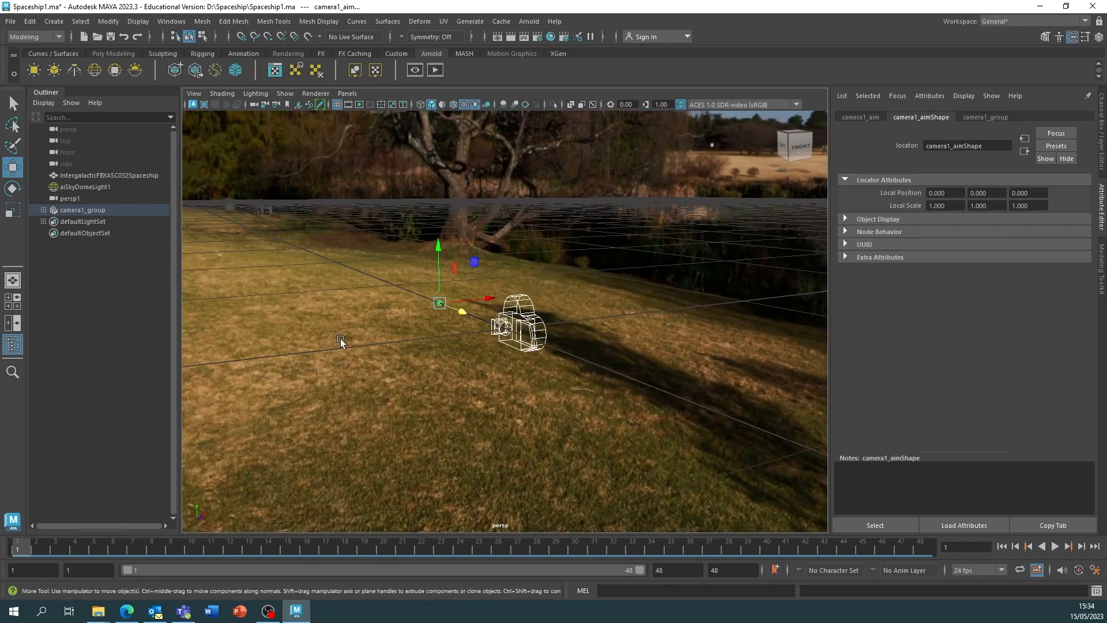
pyautogui.keyDown('alt'); pyautogui.moveTo(341, 337); pyautogui.dragTo(406, 341); pyautogui.keyUp('alt')
pyautogui.keyDown('alt'); pyautogui.moveTo(362, 302); pyautogui.dragTo(328, 245); pyautogui.keyUp('alt')
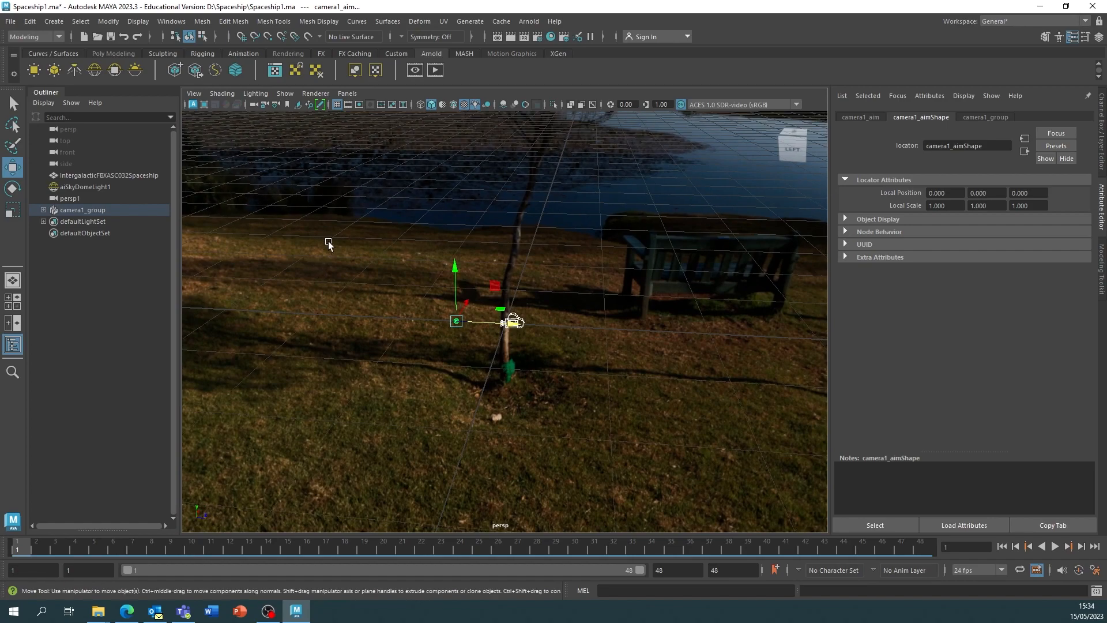
# - Scale up the whole camera1_group uniformly so the camera is easy to see within the sky dome
pyautogui.click(84, 210)
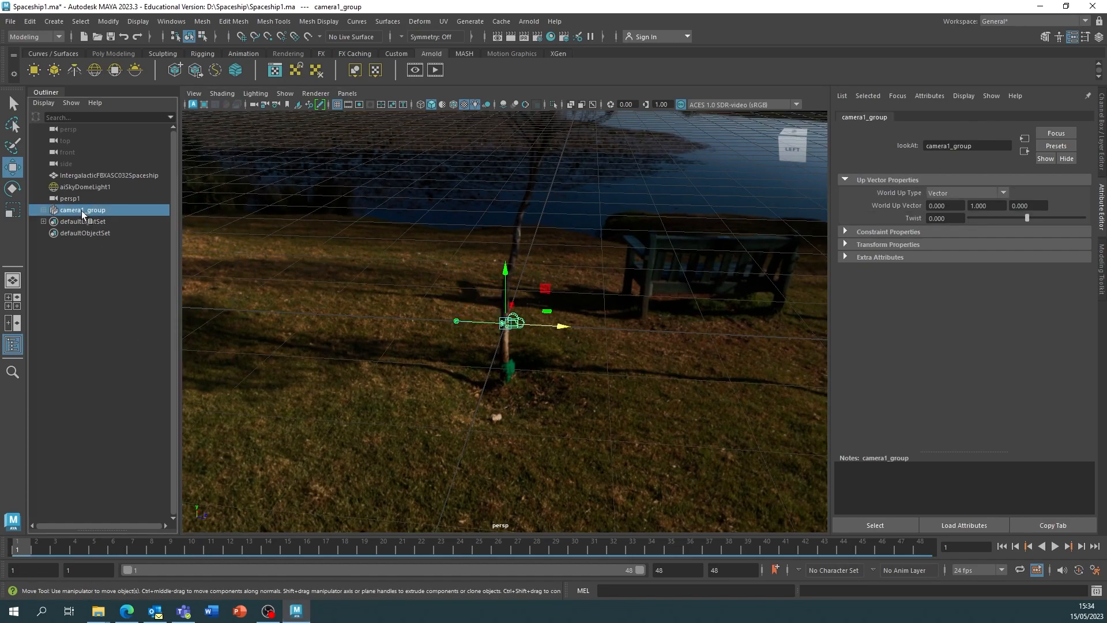
pyautogui.press('r')
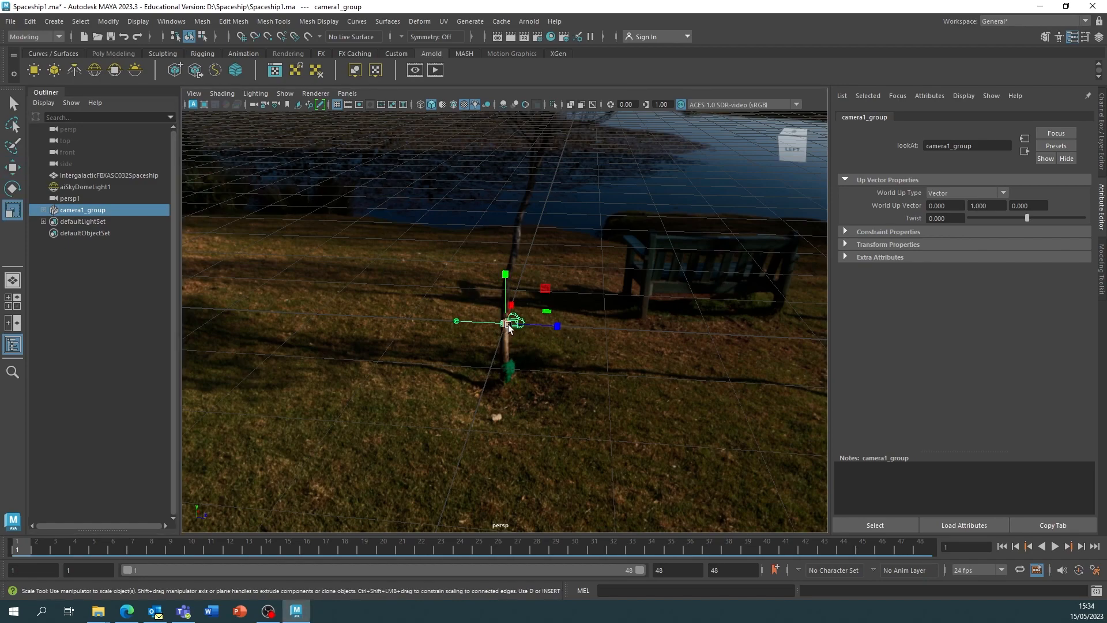
pyautogui.moveTo(505, 326); pyautogui.dragTo(974, 174)
pyautogui.keyDown('alt'); pyautogui.moveTo(697, 323); pyautogui.dragTo(170, 204, button='right'); pyautogui.keyUp('alt')
pyautogui.keyDown('alt'); pyautogui.moveTo(646, 351); pyautogui.dragTo(523, 321, button='right'); pyautogui.keyUp('alt')
pyautogui.moveTo(505, 322); pyautogui.dragTo(687, 235)
pyautogui.keyDown('alt'); pyautogui.moveTo(629, 330); pyautogui.dragTo(325, 257, button='right'); pyautogui.keyUp('alt')
pyautogui.keyDown('alt'); pyautogui.moveTo(436, 296); pyautogui.dragTo(500, 371, button='right'); pyautogui.keyUp('alt')
pyautogui.keyDown('alt'); pyautogui.moveTo(500, 371); pyautogui.dragTo(429, 329); pyautogui.keyUp('alt')
pyautogui.moveTo(503, 323); pyautogui.dragTo(381, 353)
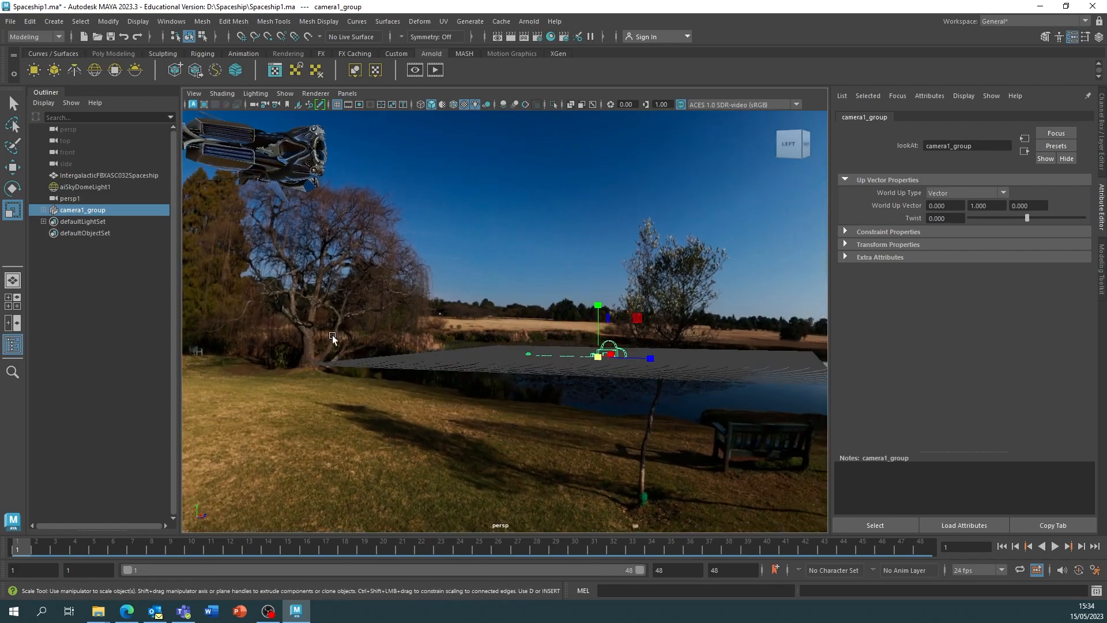
# - Select camera1 by itself, separate from its aim point
pyautogui.click(614, 346)
pyautogui.rightClick(425, 256)
pyautogui.press('q')
pyautogui.keyDown('alt'); pyautogui.moveTo(597, 299); pyautogui.dragTo(551, 341, button='middle'); pyautogui.keyUp('alt')
pyautogui.click(558, 392)
pyautogui.keyDown('alt'); pyautogui.moveTo(549, 366); pyautogui.dragTo(542, 401); pyautogui.keyUp('alt')
pyautogui.keyDown('alt'); pyautogui.moveTo(545, 401); pyautogui.dragTo(696, 421, button='right'); pyautogui.keyUp('alt')
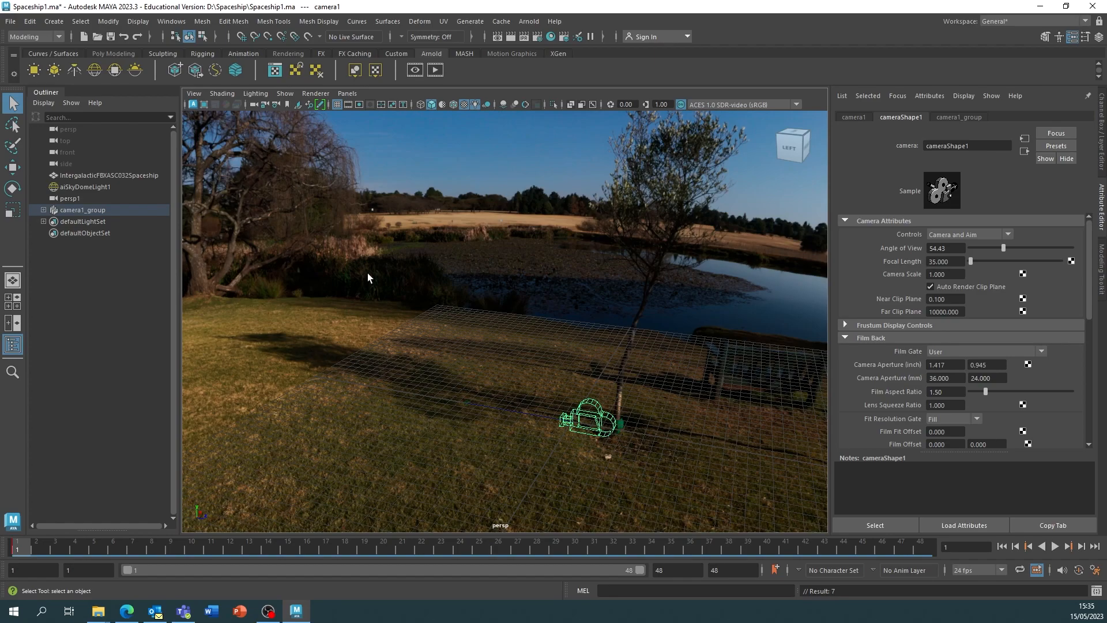
pyautogui.keyDown('alt'); pyautogui.moveTo(593, 366); pyautogui.dragTo(565, 354); pyautogui.keyUp('alt')
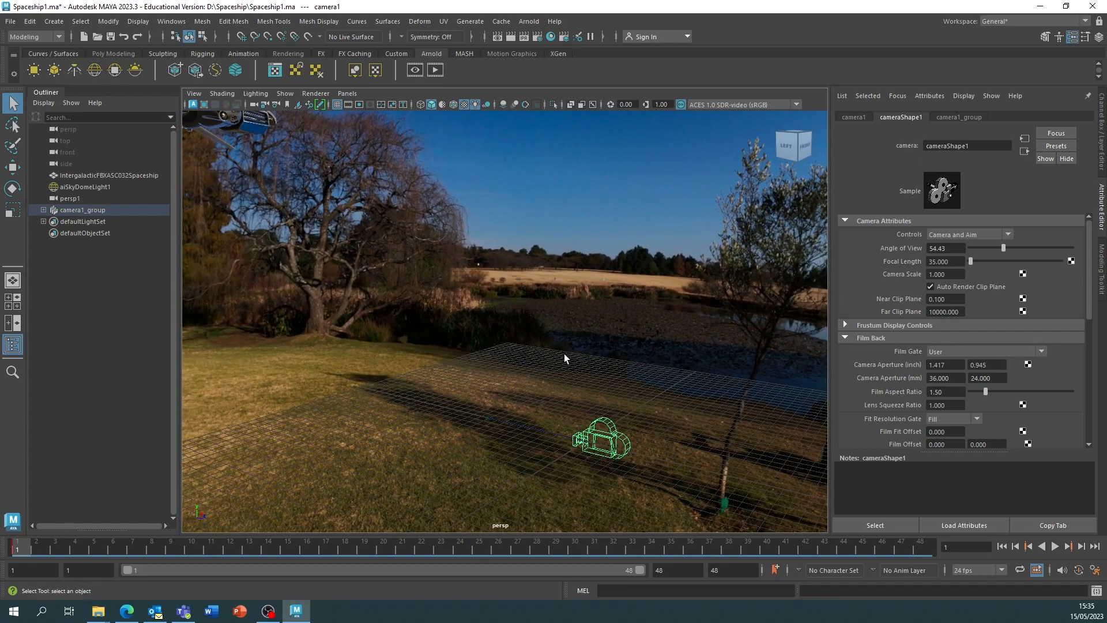
pyautogui.moveTo(427, 418)
pyautogui.keyDown('alt'); pyautogui.mouseDown()
pyautogui.moveTo(502, 410)
pyautogui.moveTo(438, 431)
pyautogui.mouseUp(); pyautogui.keyUp('alt')
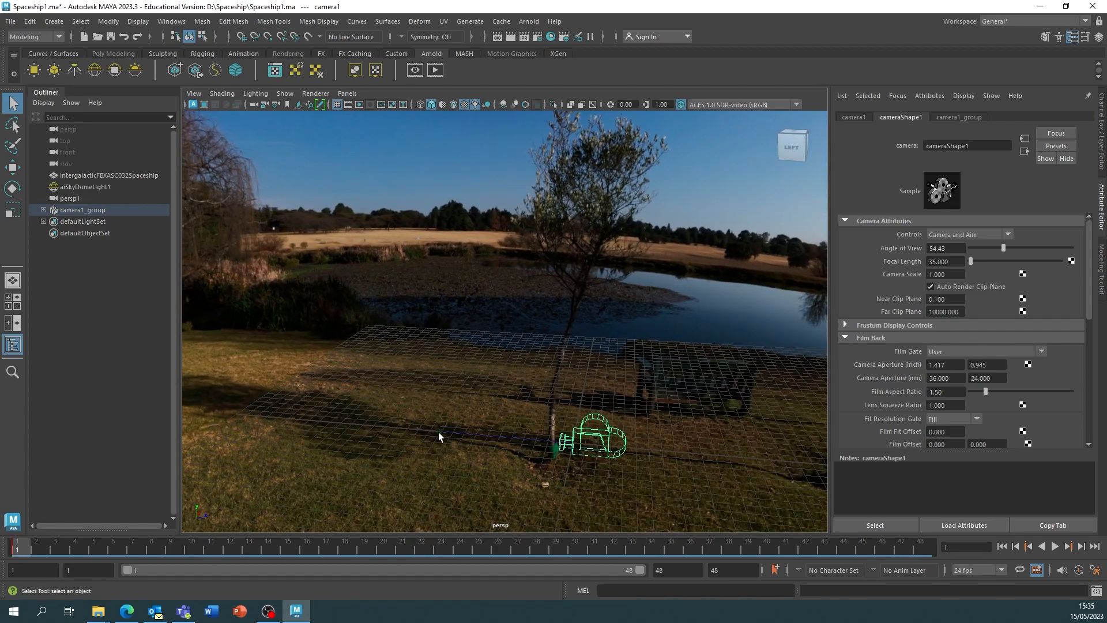
# - Move the camera's aim point up in front of the spaceship, to about 320 cm in Y and -160 cm in Z
pyautogui.click(439, 432)
pyautogui.press('w')
pyautogui.keyDown('alt'); pyautogui.moveTo(597, 390); pyautogui.dragTo(520, 215); pyautogui.keyUp('alt')
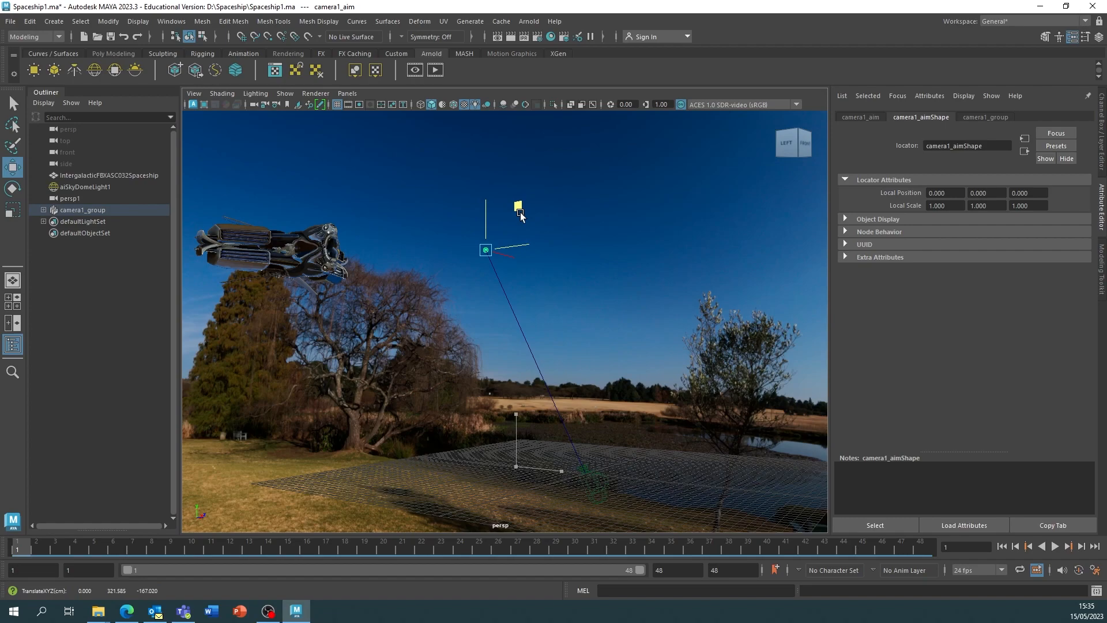
pyautogui.click(576, 486)
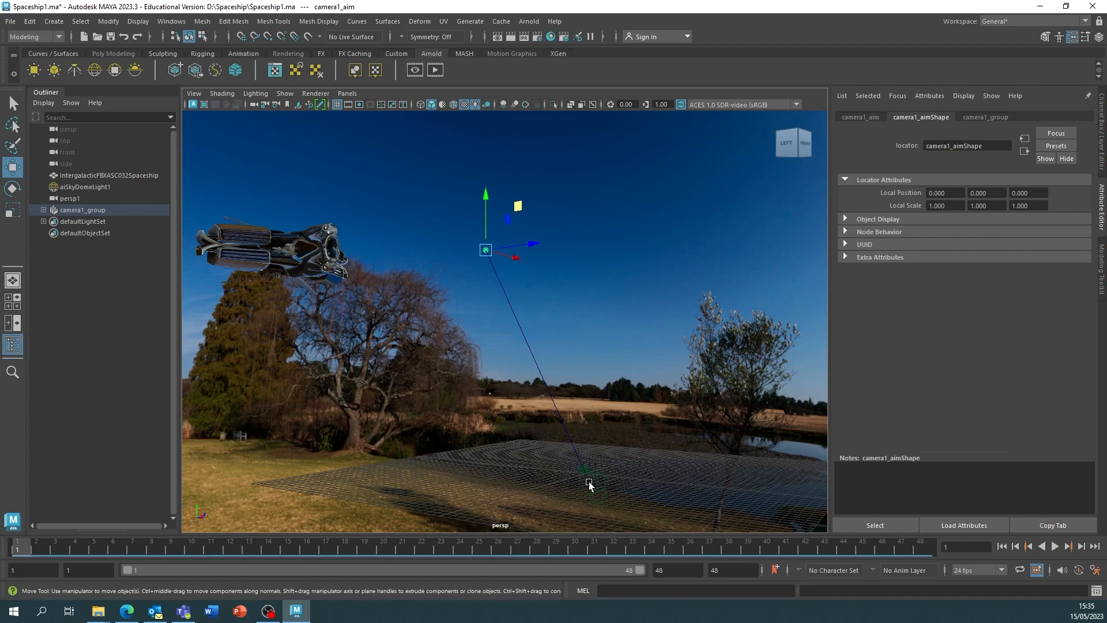
pyautogui.click(486, 250)
pyautogui.moveTo(516, 206)
pyautogui.mouseDown()
pyautogui.moveTo(473, 312)
pyautogui.moveTo(499, 222)
pyautogui.moveTo(493, 253)
pyautogui.moveTo(517, 247)
pyautogui.moveTo(519, 205)
pyautogui.mouseUp()
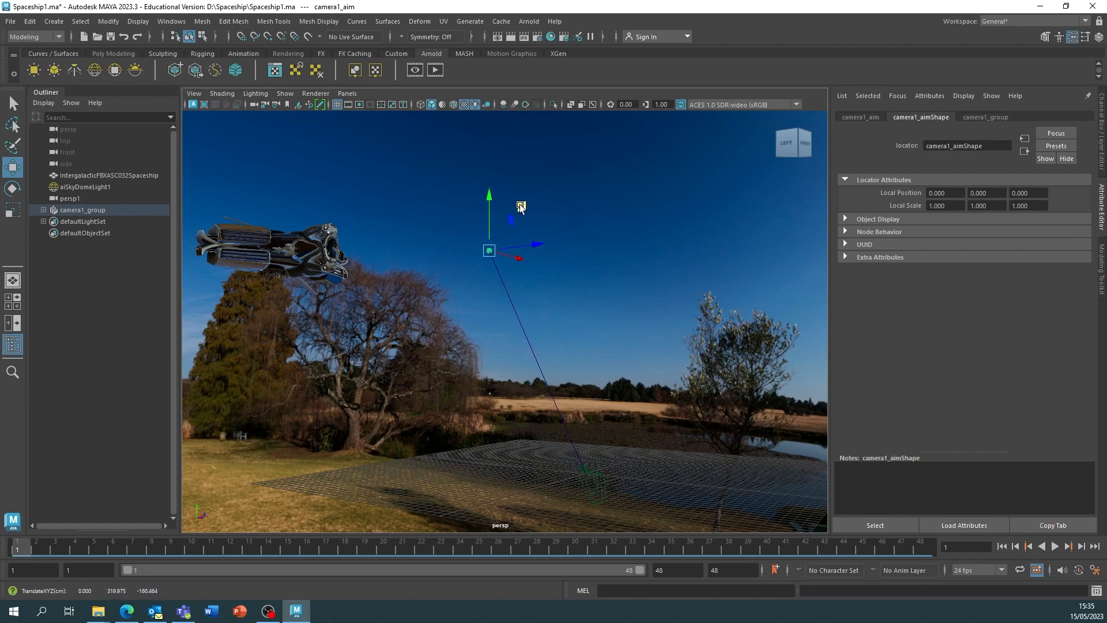
# - Set a keyframe on camera1 at frame 1 and play the animation to preview the flight past the camera
pyautogui.click(601, 489)
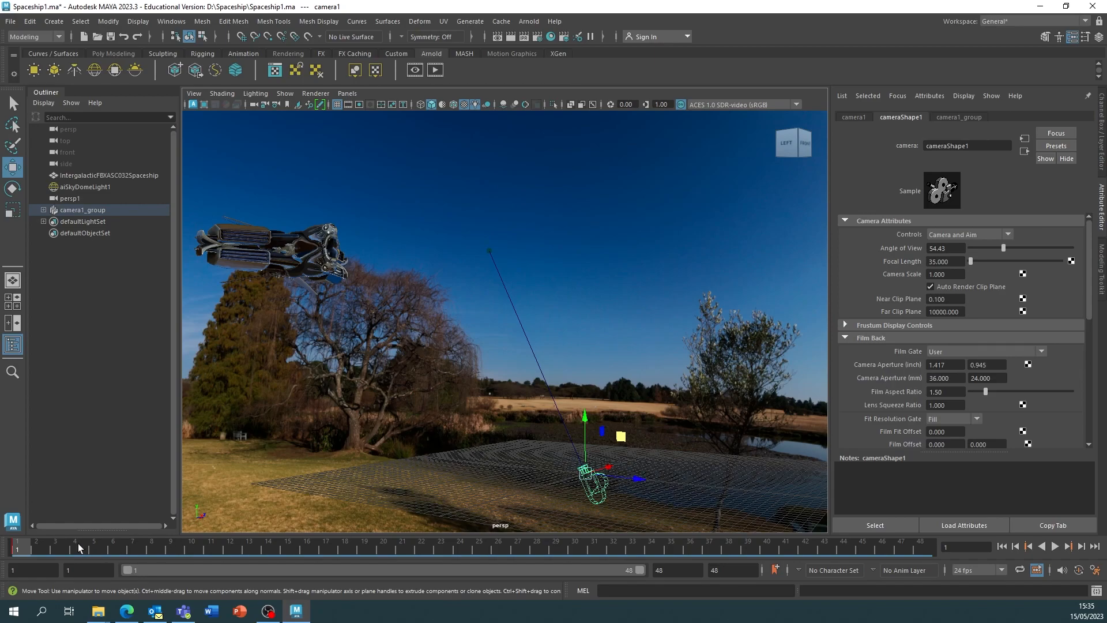
pyautogui.press('s')
pyautogui.keyDown('alt'); pyautogui.moveTo(685, 376); pyautogui.dragTo(606, 403); pyautogui.keyUp('alt')
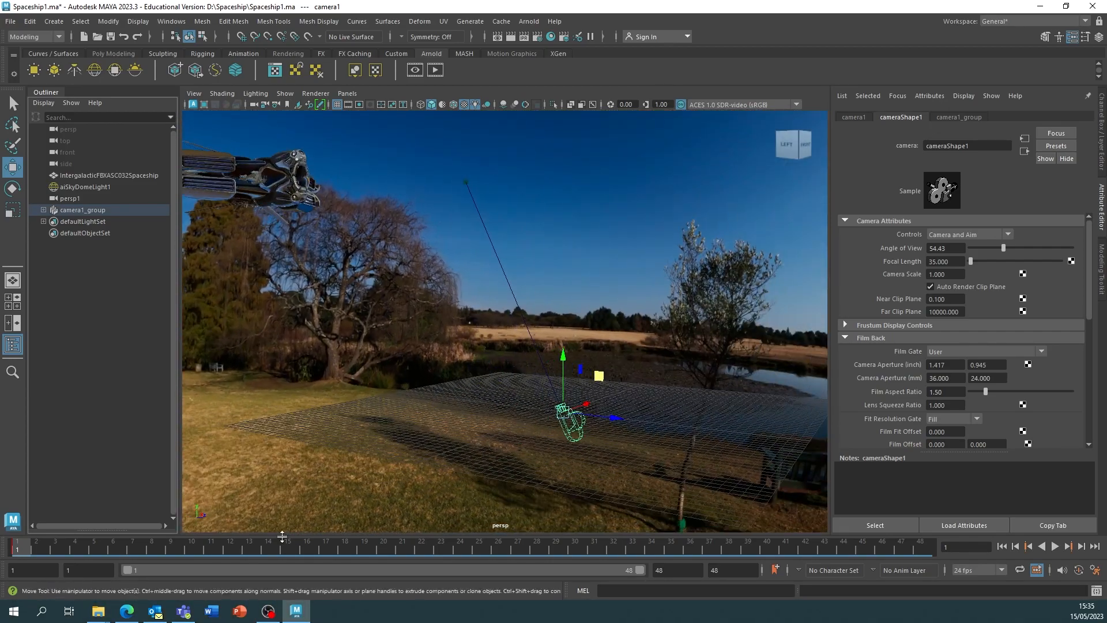
pyautogui.moveTo(40, 554); pyautogui.dragTo(147, 545)
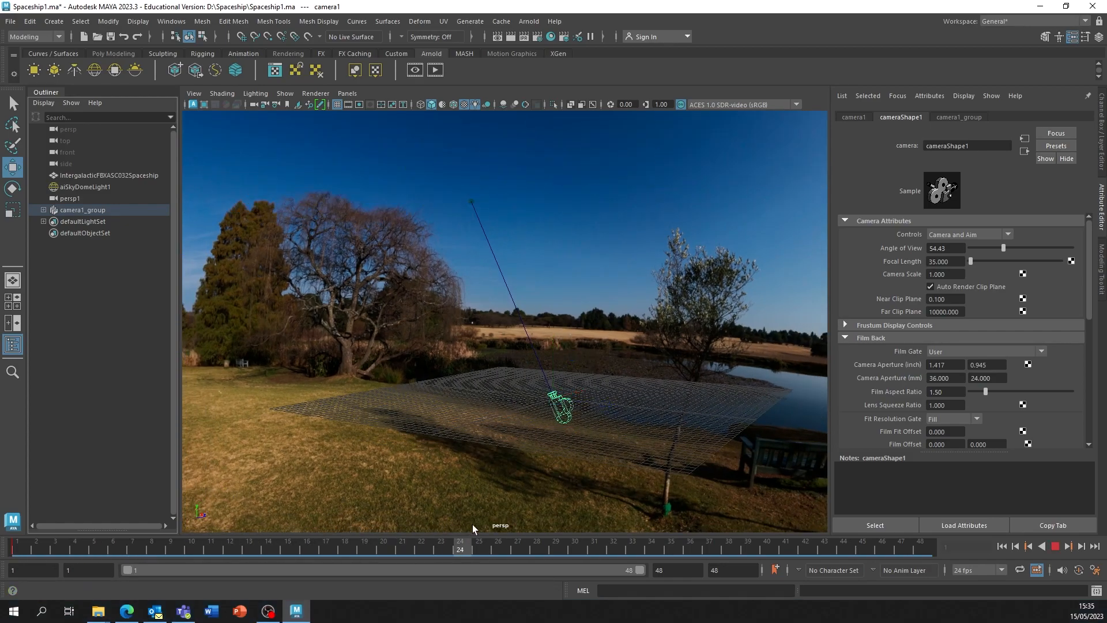
# - Return to frame 1 and render the scene in the Arnold RenderView through cameraShape1
pyautogui.click(17, 545)
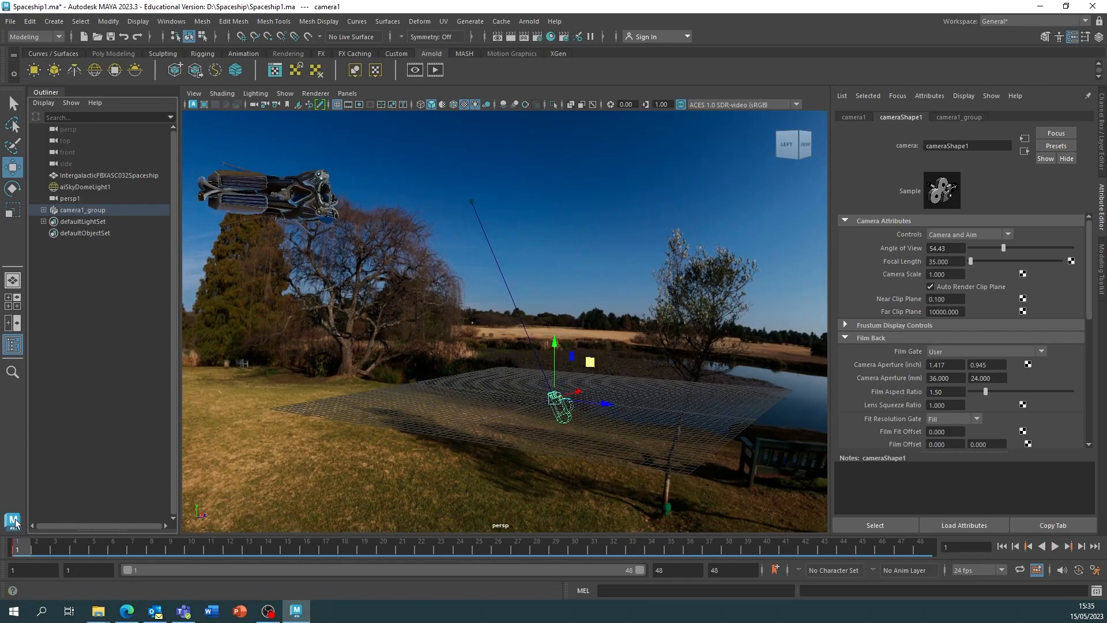
pyautogui.click(528, 22)
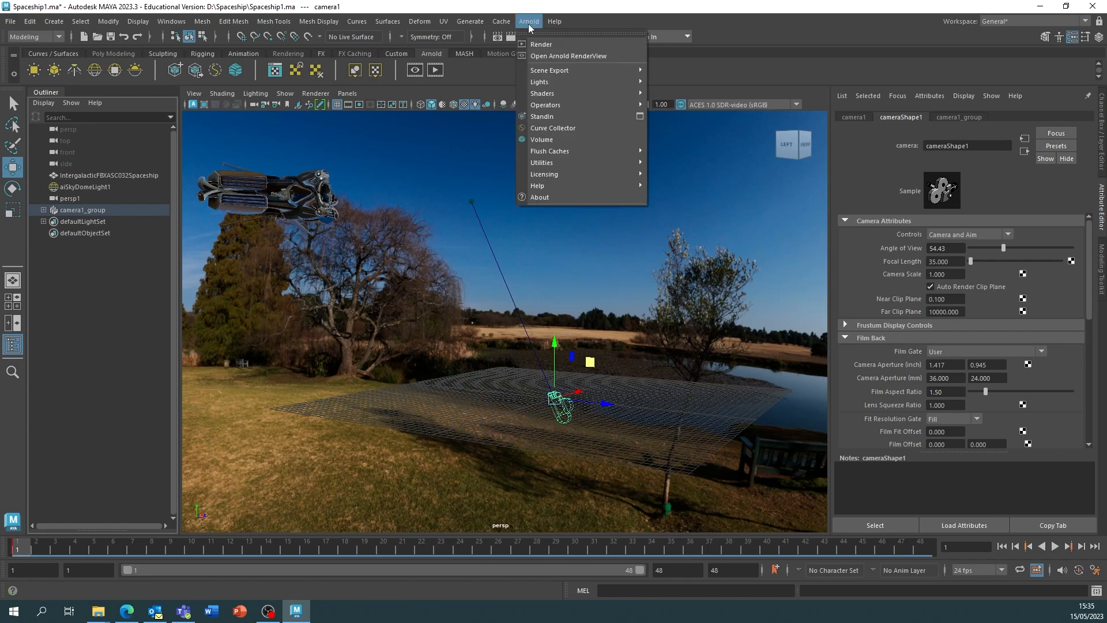
pyautogui.click(549, 44)
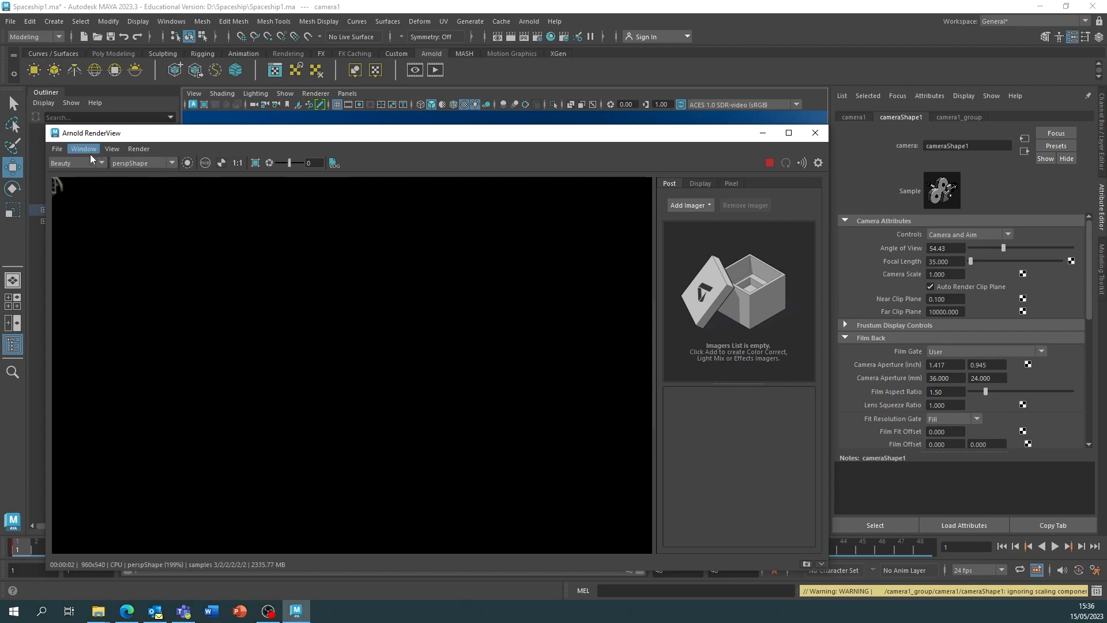
pyautogui.click(171, 164)
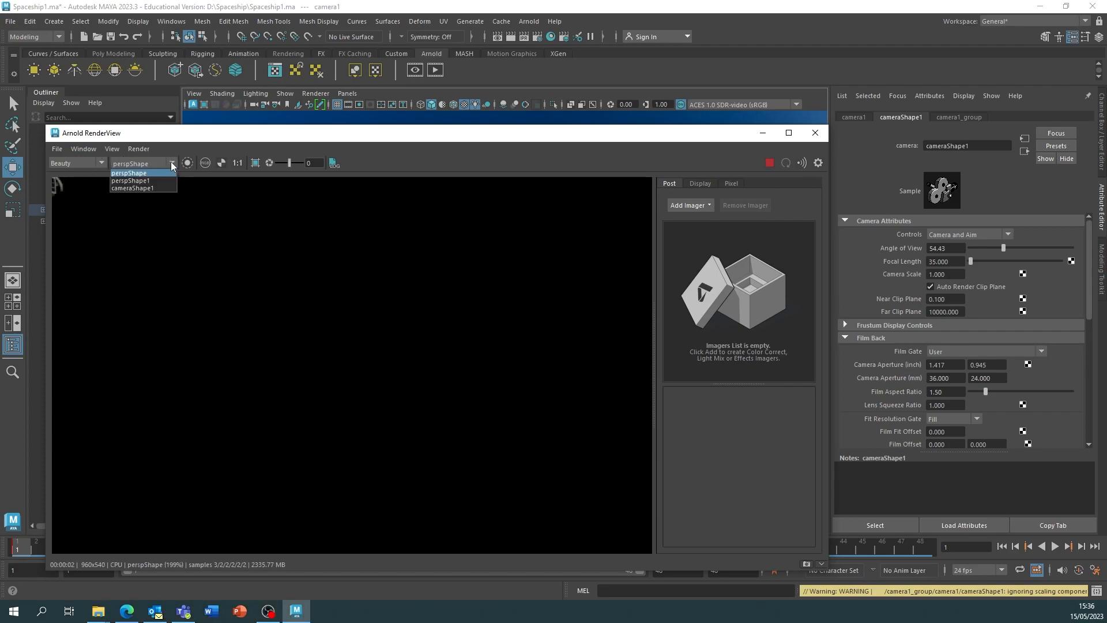
pyautogui.click(156, 188)
pyautogui.moveTo(477, 132); pyautogui.dragTo(785, 177)
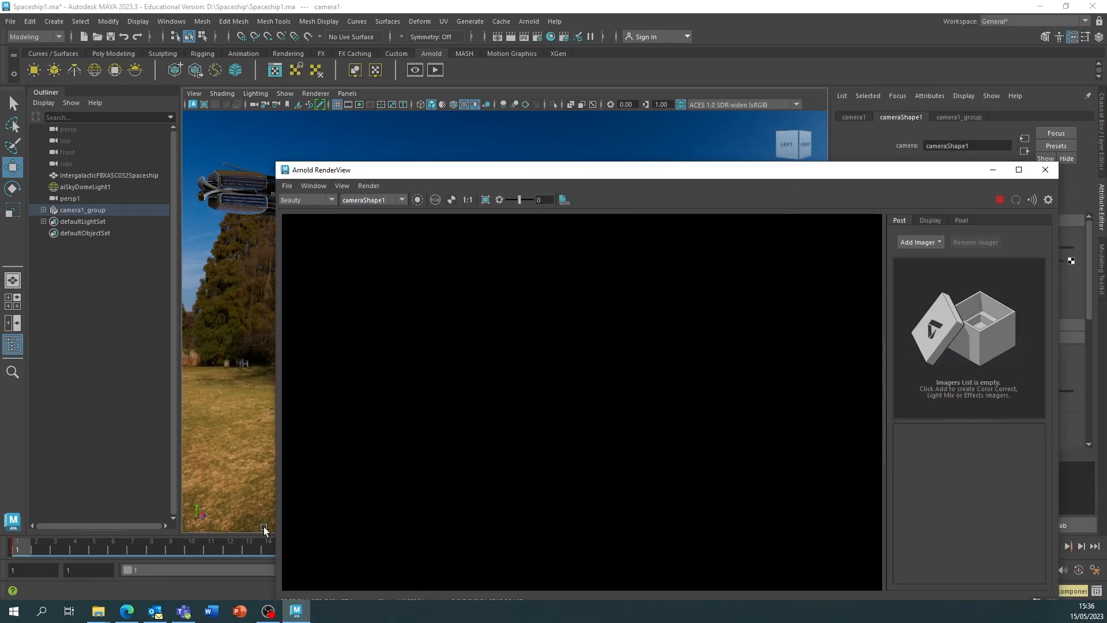
# - Scrub the early frames to check the spaceship in the camera render, return to frame 1, and stop and close the render
pyautogui.moveTo(22, 546); pyautogui.dragTo(286, 526)
pyautogui.scroll(-5, 482, 381)
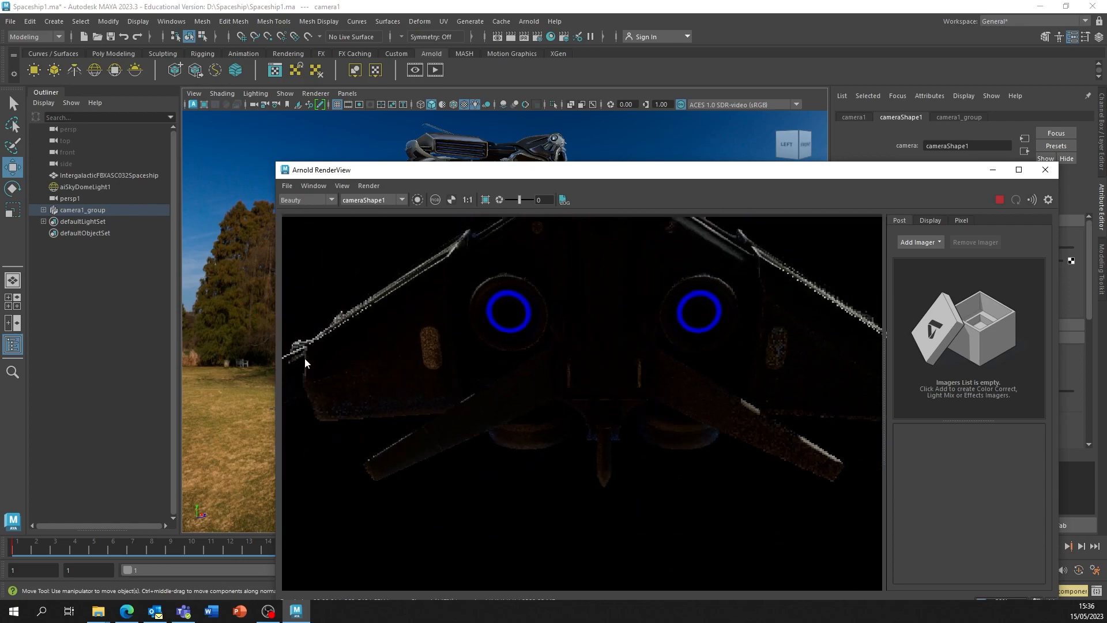
pyautogui.moveTo(689, 173); pyautogui.dragTo(697, 45)
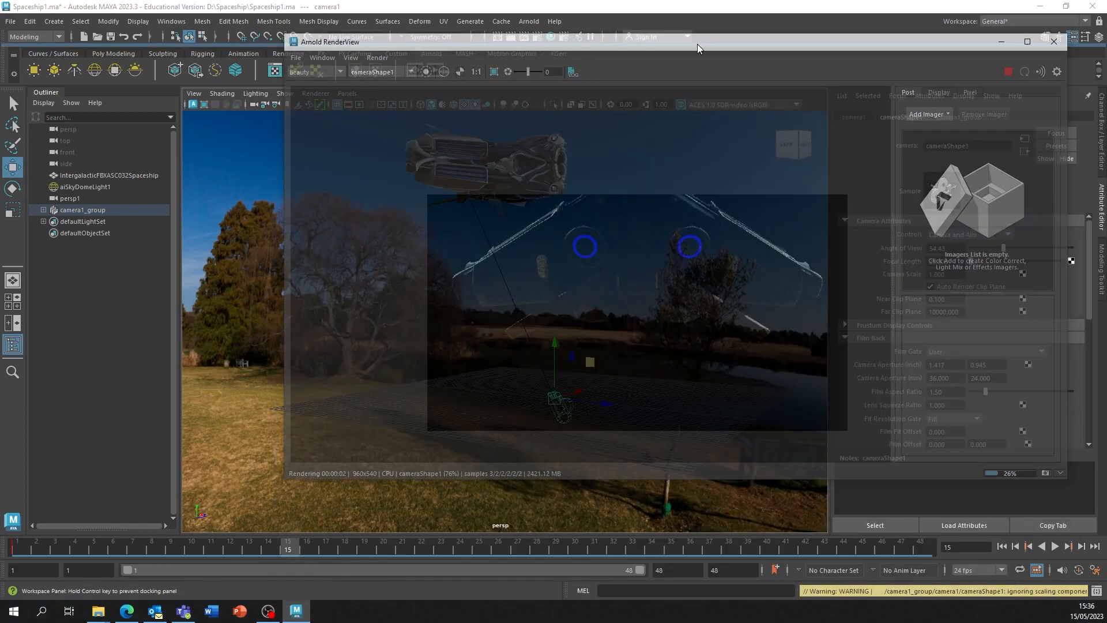
pyautogui.click(252, 549)
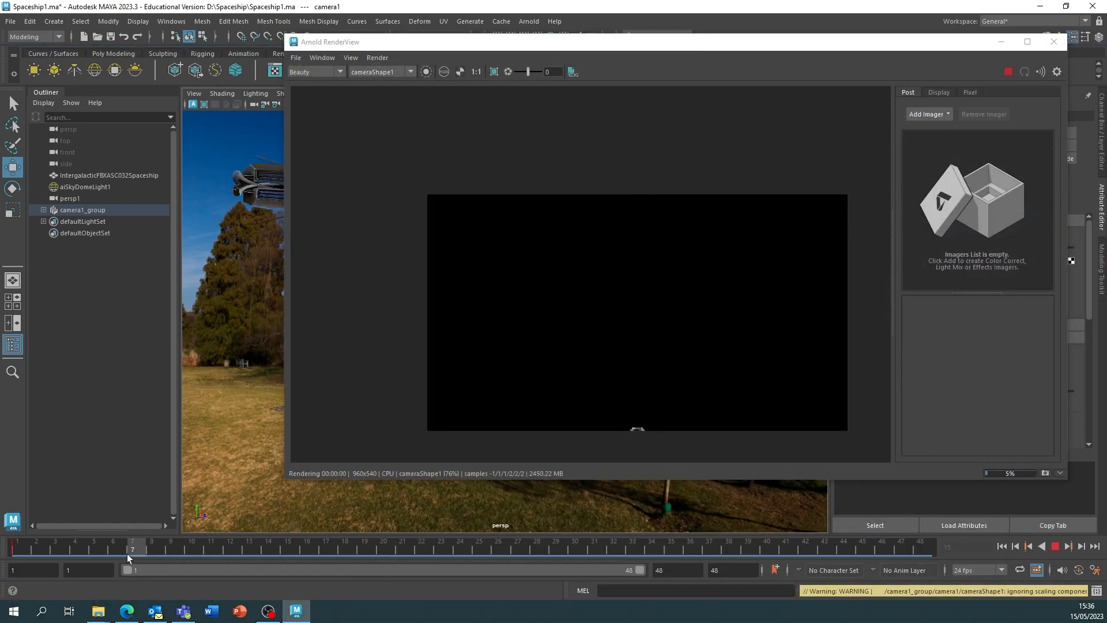
pyautogui.moveTo(251, 544); pyautogui.dragTo(327, 528)
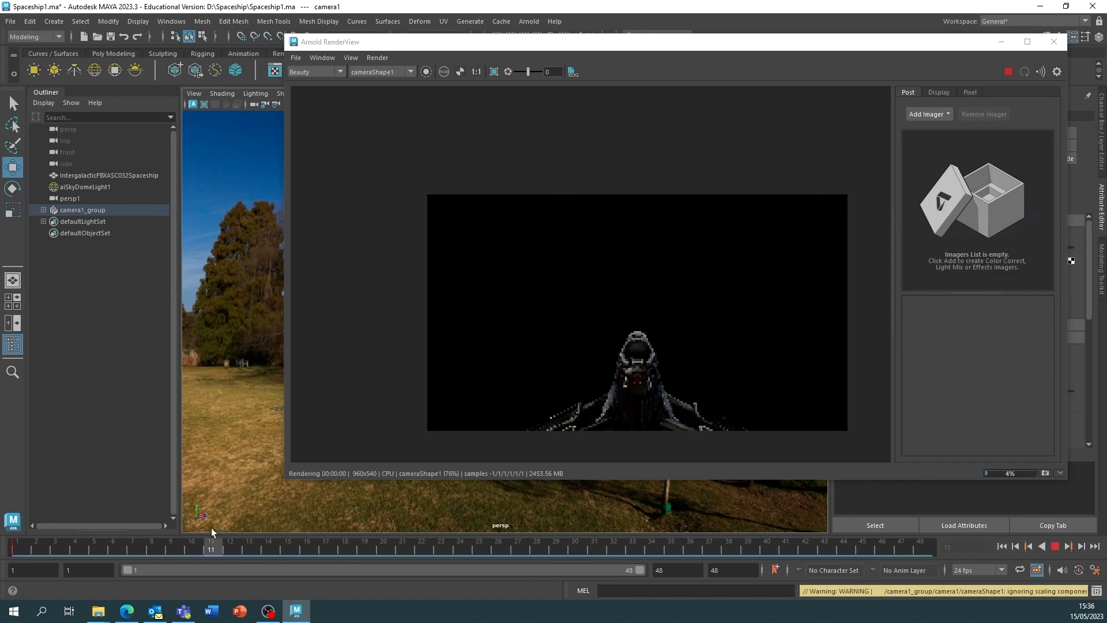
pyautogui.click(17, 544)
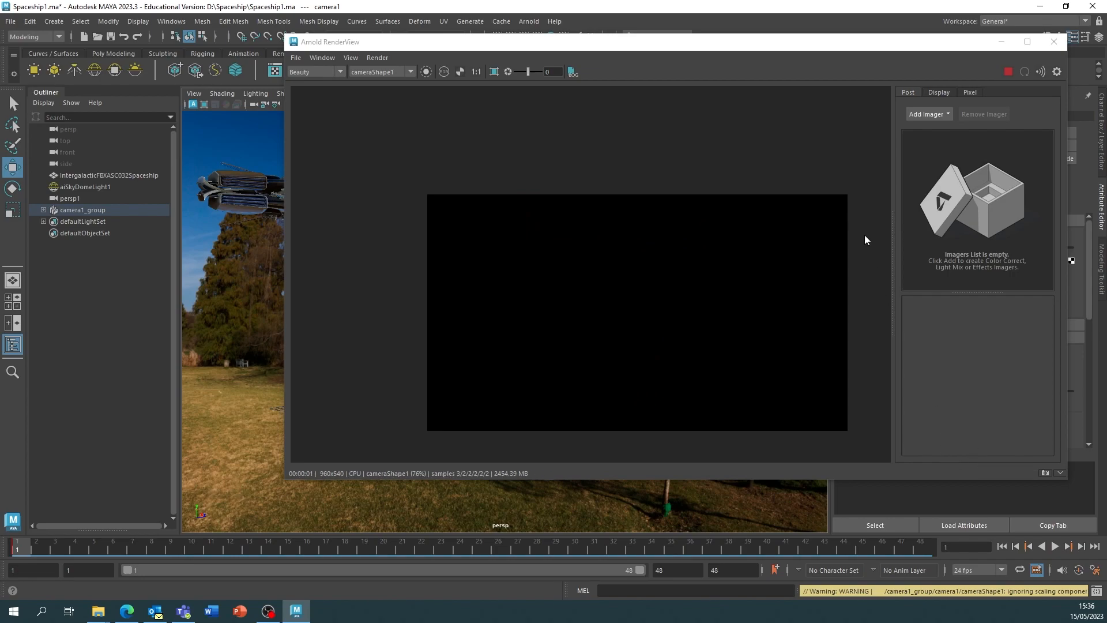
pyautogui.click(1009, 70)
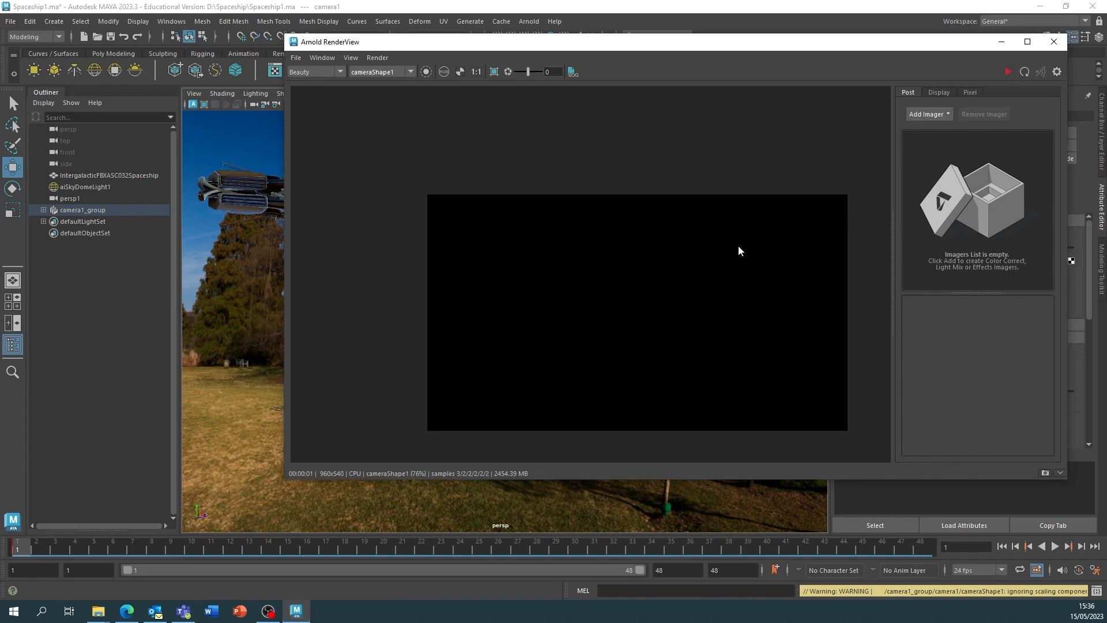
pyautogui.click(1053, 42)
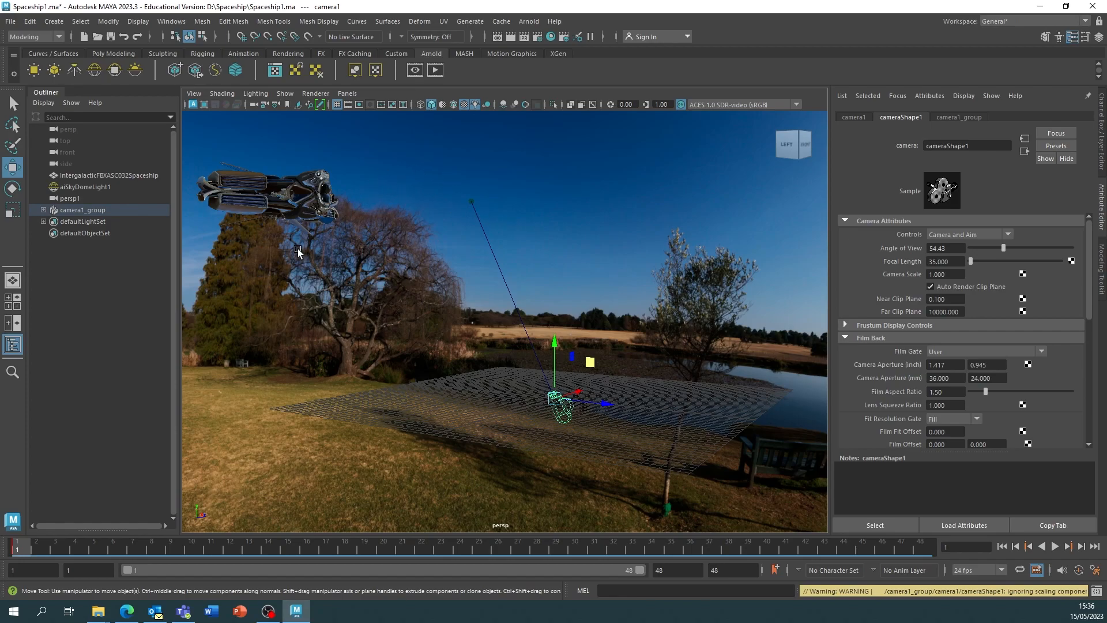
# - Open the Render Settings and render the scene again with Arnold from the perspective view
pyautogui.keyDown('alt'); pyautogui.moveTo(460, 209); pyautogui.dragTo(416, 200); pyautogui.keyUp('alt')
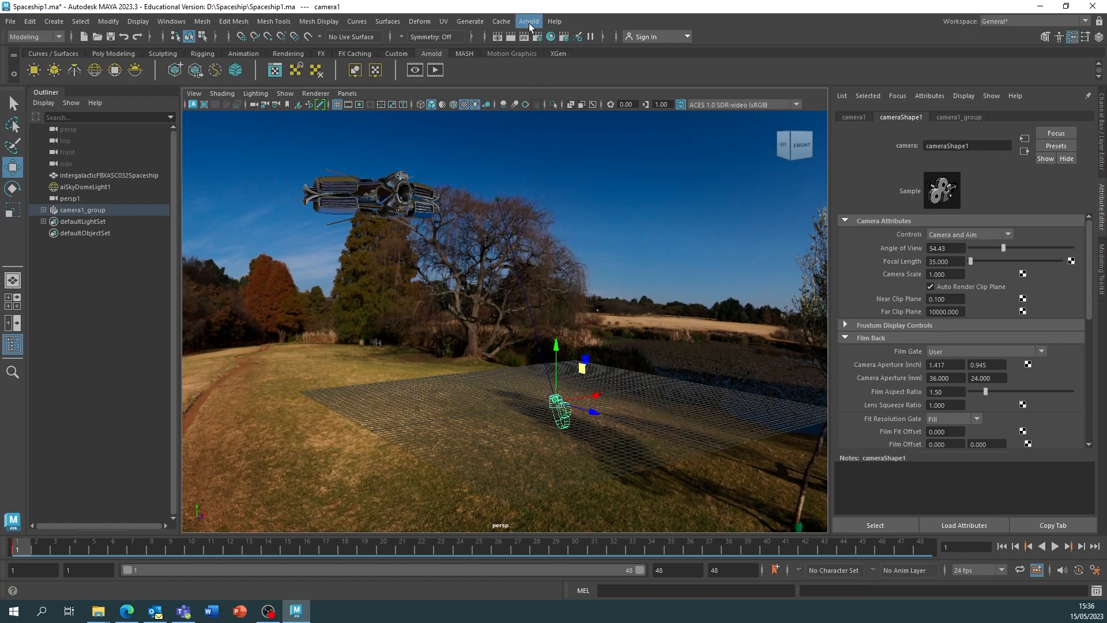
pyautogui.click(540, 37)
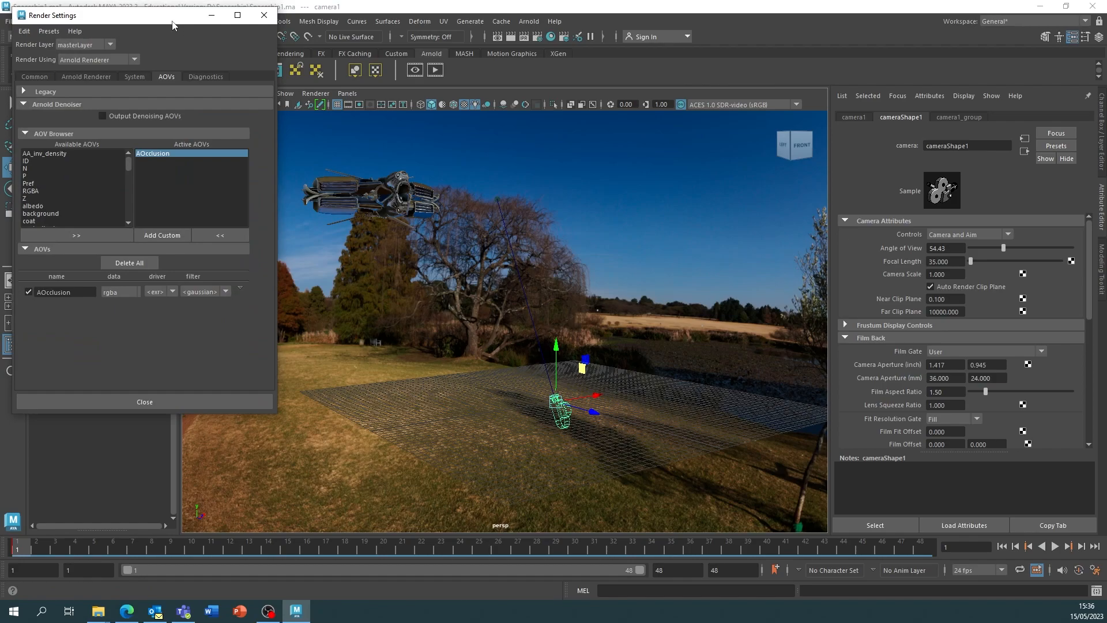
pyautogui.click(529, 22)
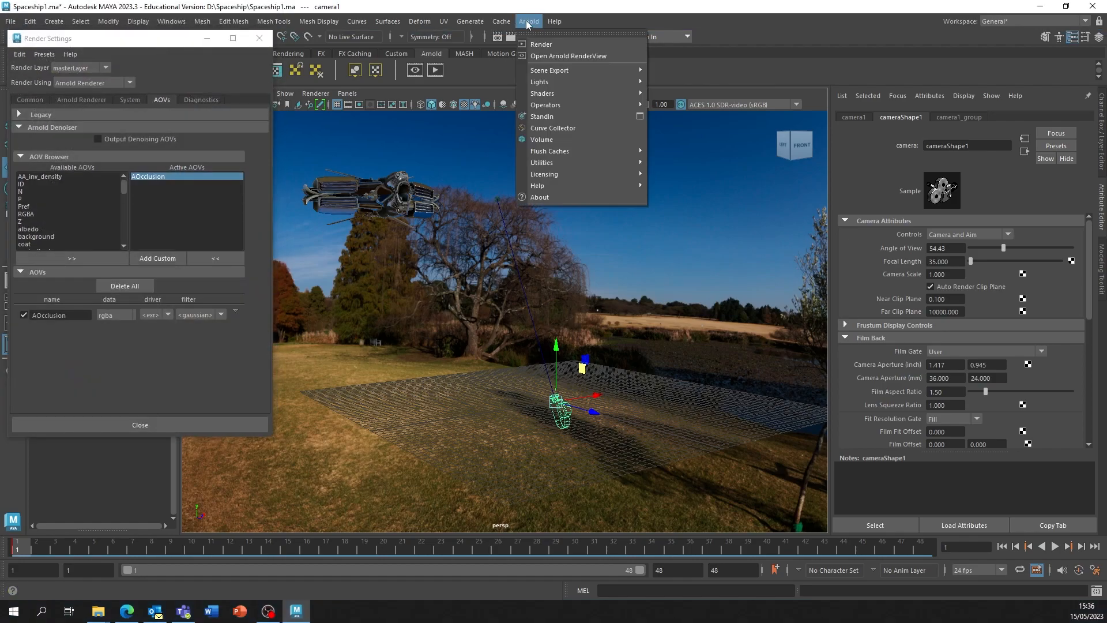
pyautogui.click(552, 43)
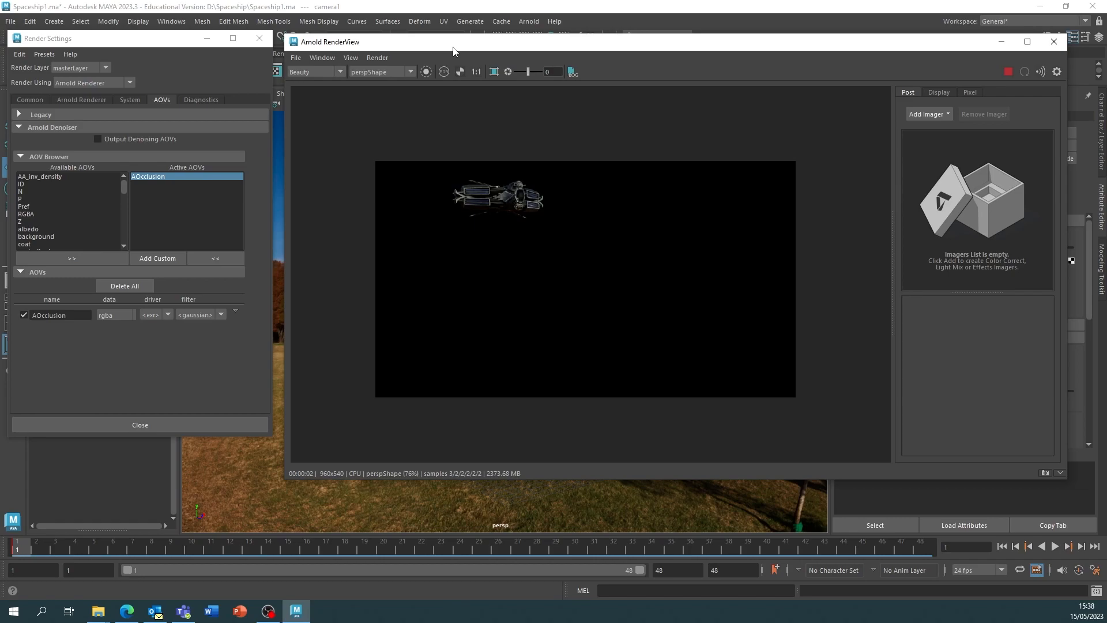
pyautogui.moveTo(453, 49); pyautogui.dragTo(423, 50)
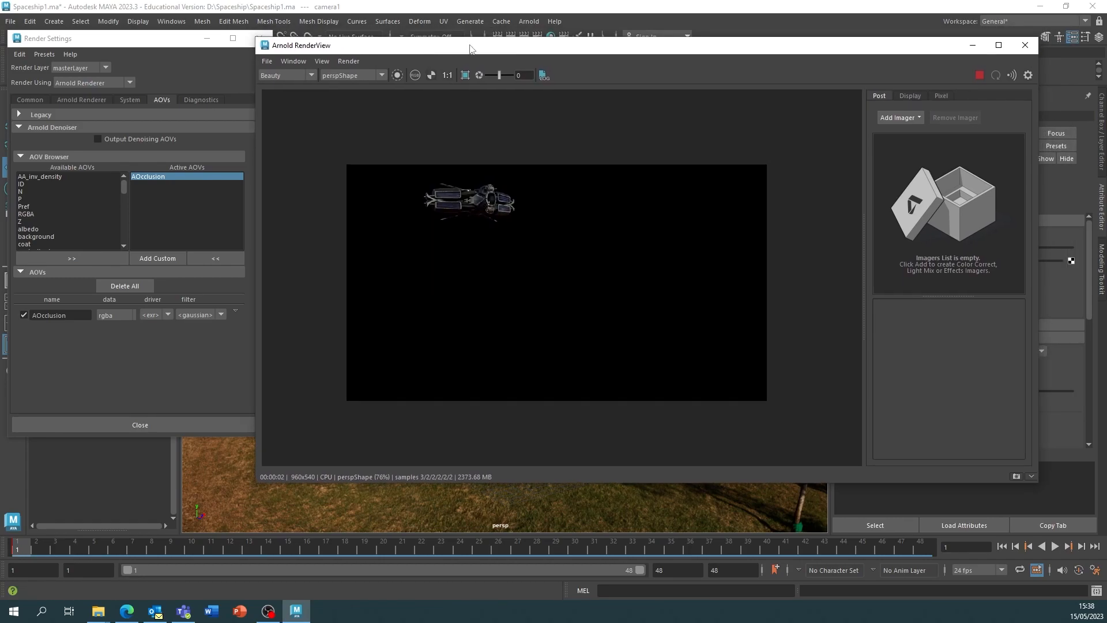
# - Add a Denoiser Optix imager to the render and compare the image with it disabled and enabled
pyautogui.click(298, 65)
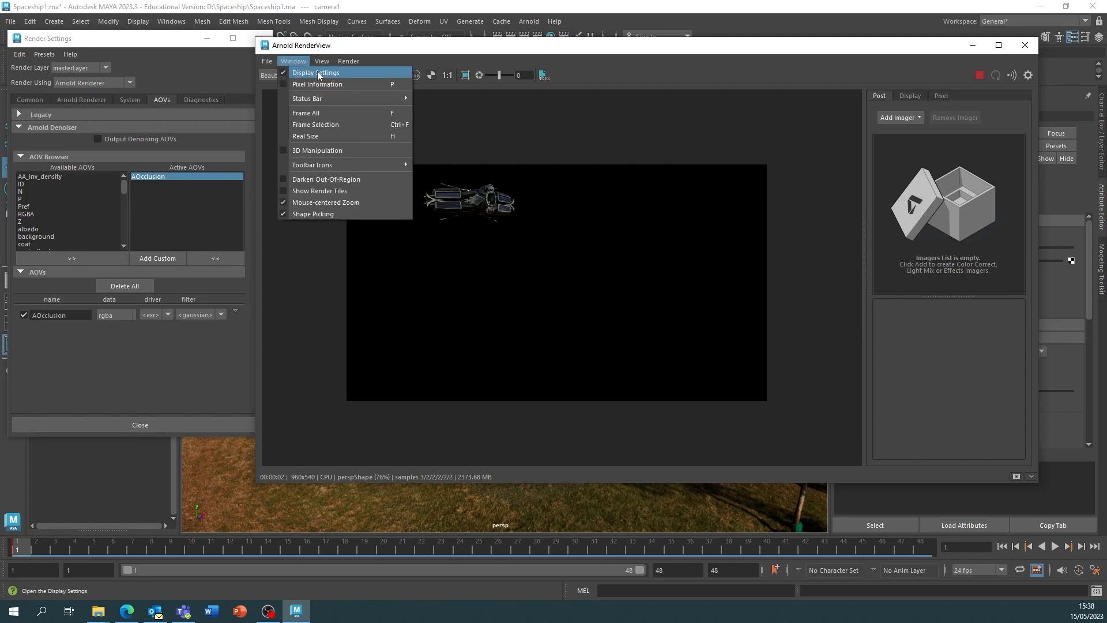
pyautogui.click(912, 332)
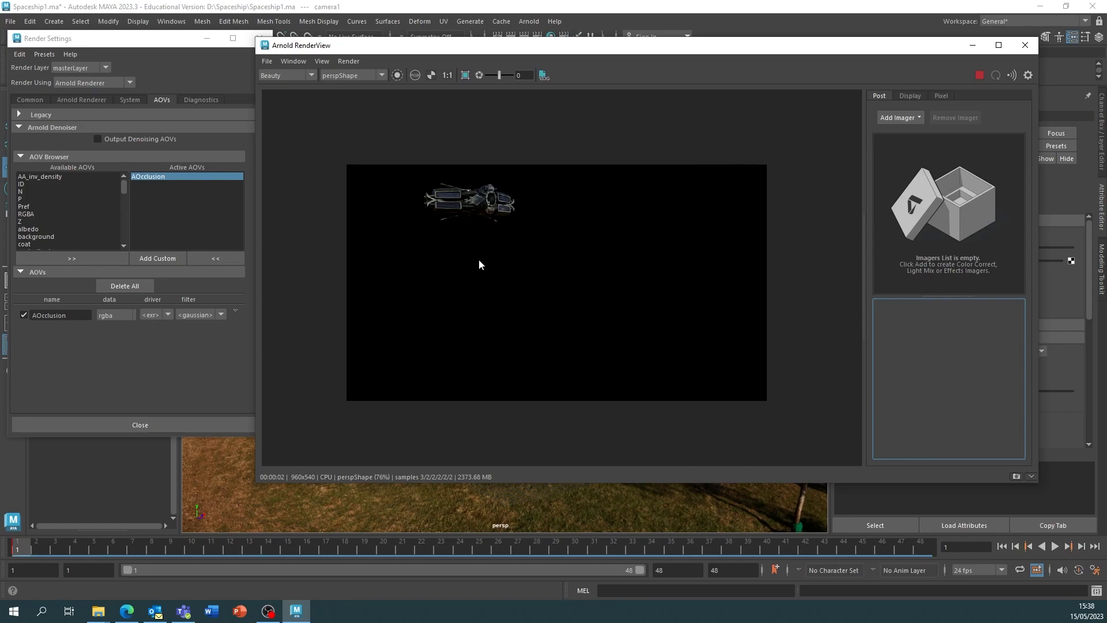
pyautogui.click(917, 118)
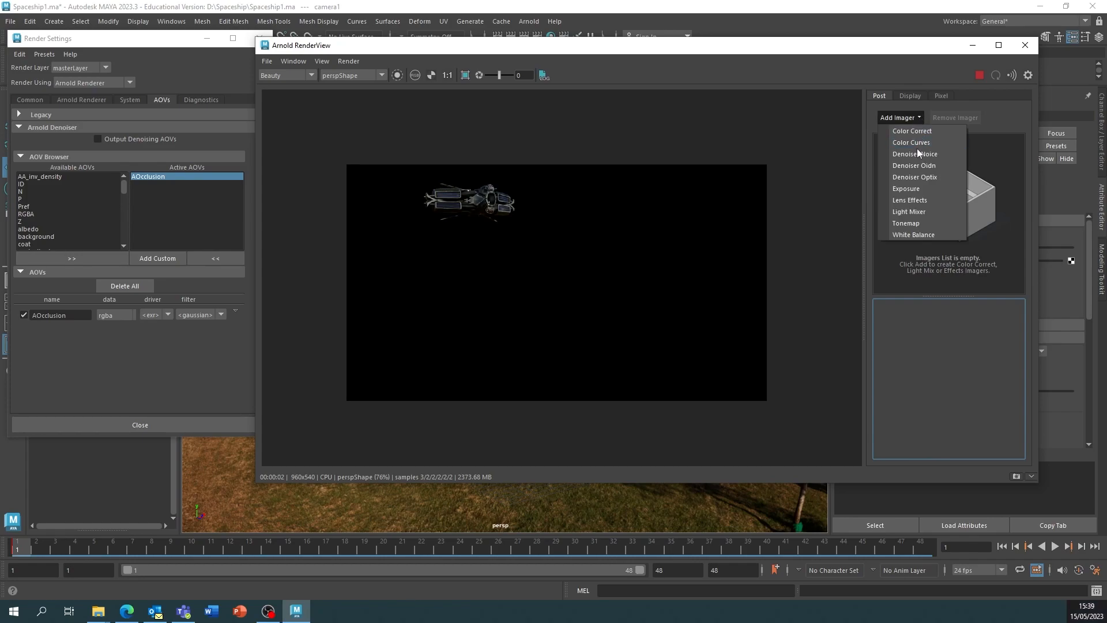
pyautogui.click(921, 178)
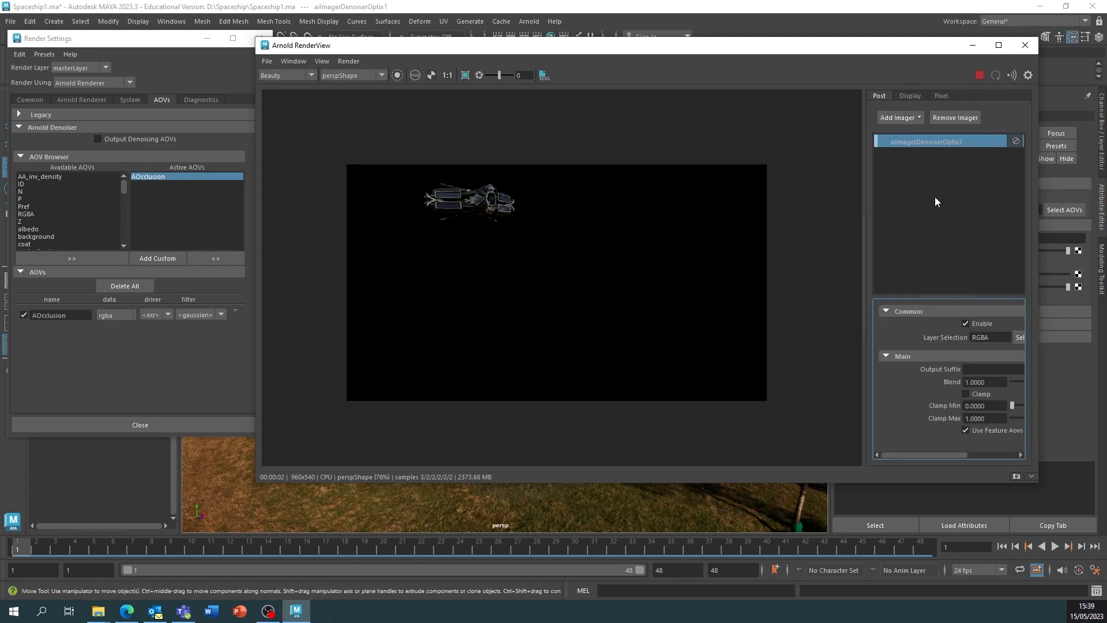
pyautogui.click(979, 75)
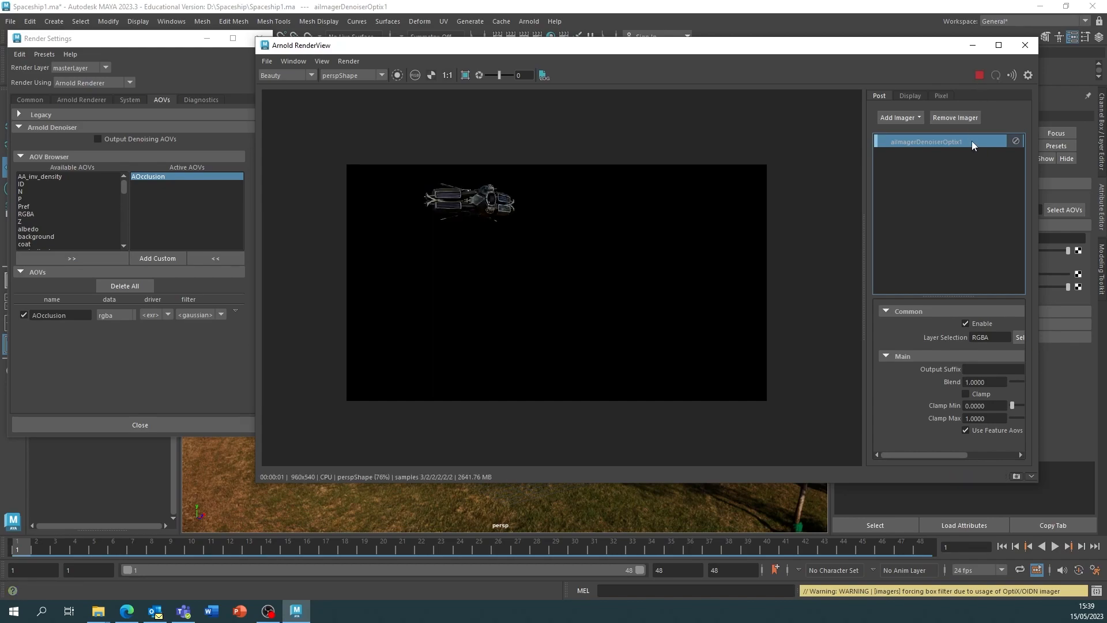
pyautogui.click(964, 322)
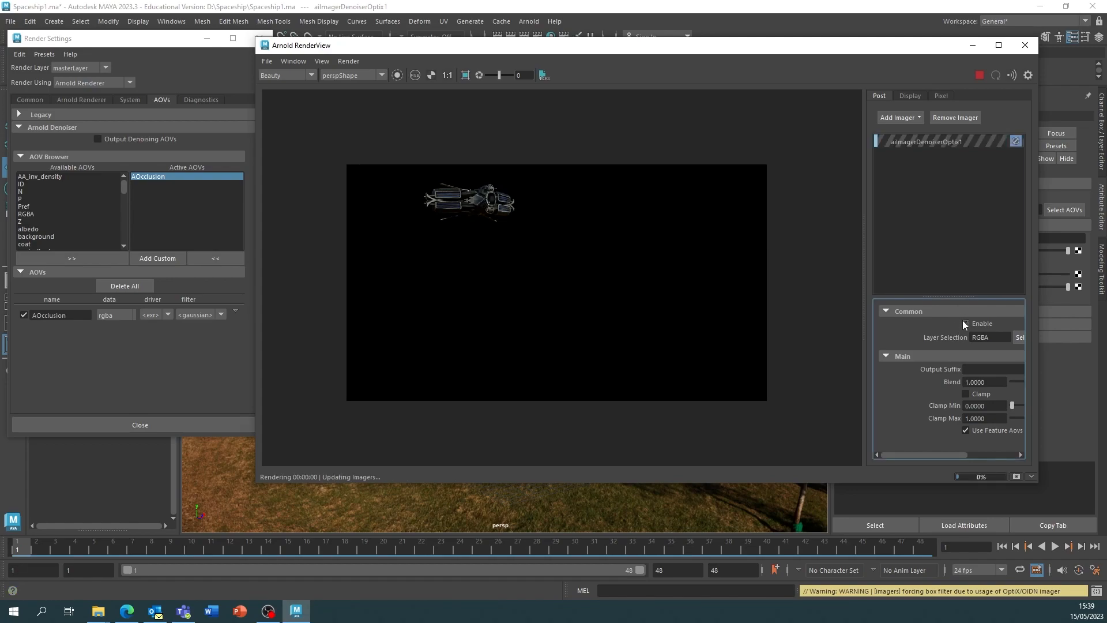
pyautogui.click(966, 323)
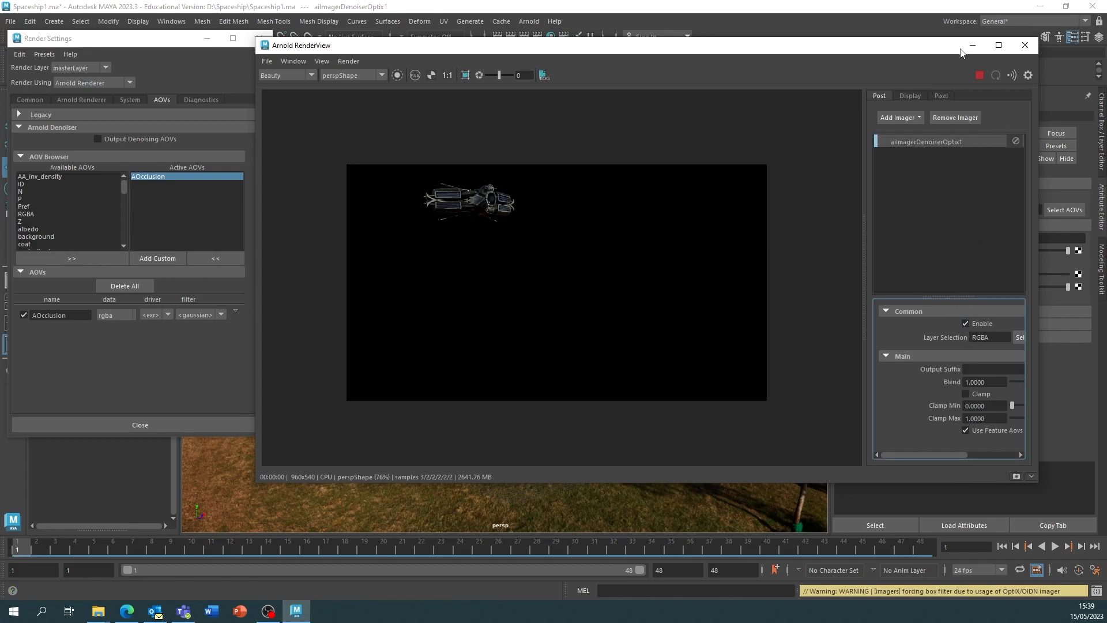
# - Stop the render, set the render camera to cameraShape1 and close the Arnold RenderView
pyautogui.click(979, 74)
pyautogui.click(381, 75)
pyautogui.click(359, 101)
pyautogui.click(154, 44)
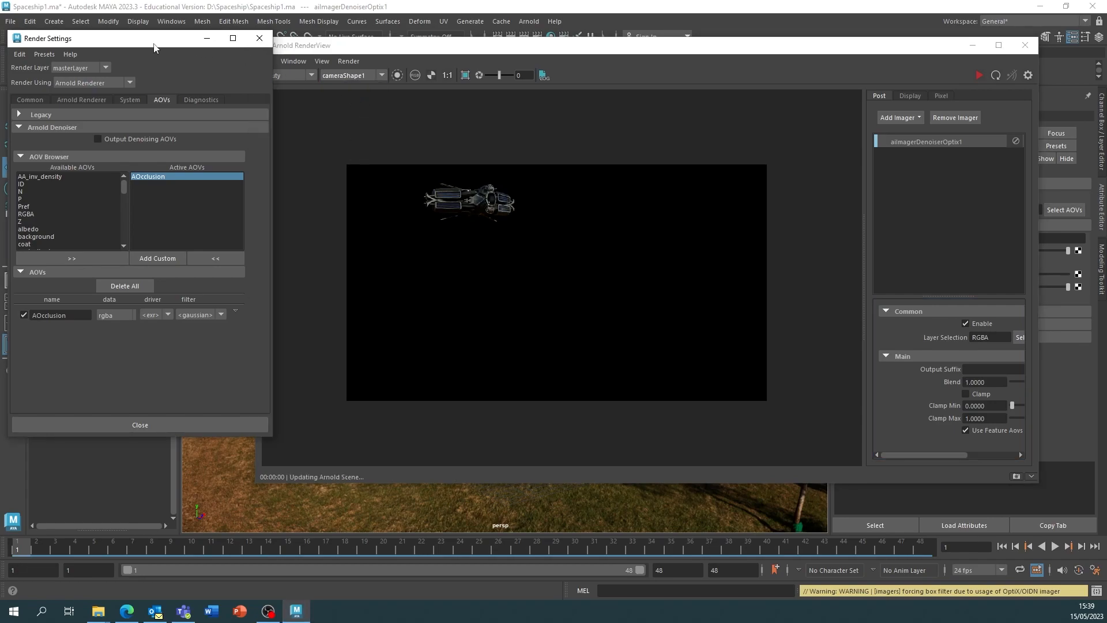
pyautogui.click(1025, 45)
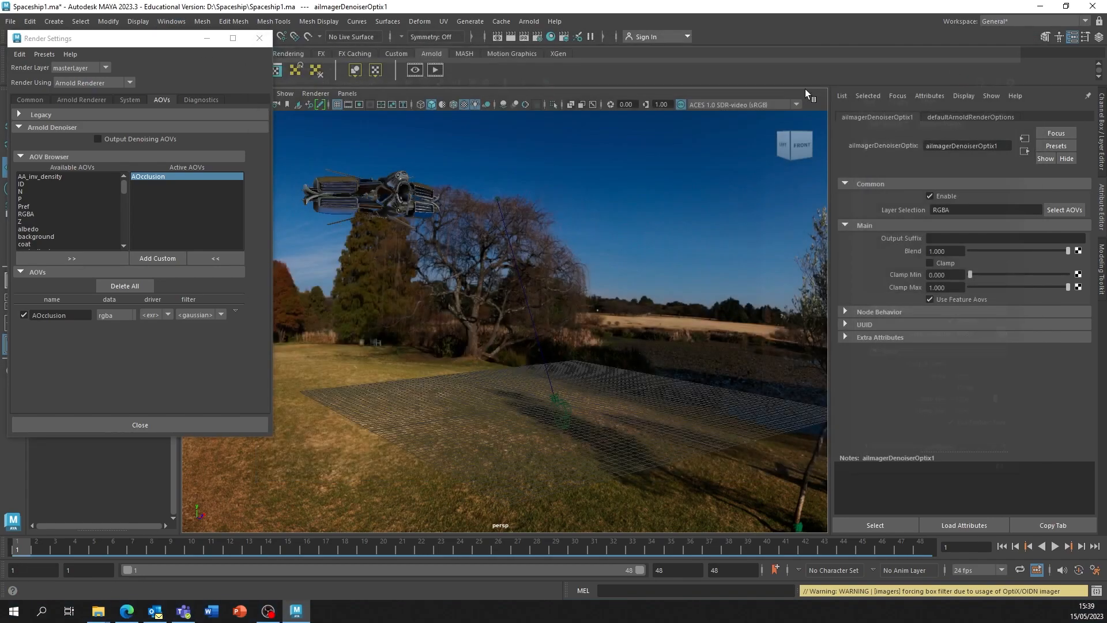
# - Enlarge the Render Settings window and add Z to the active AOVs
pyautogui.moveTo(81, 38); pyautogui.dragTo(336, 59)
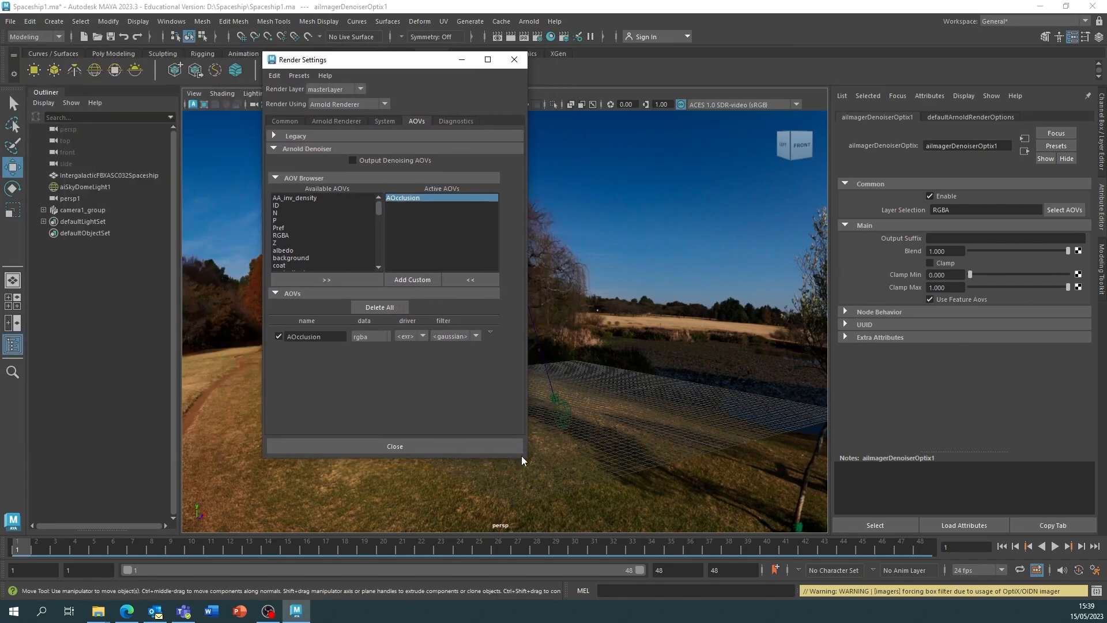
pyautogui.moveTo(525, 457); pyautogui.dragTo(661, 525)
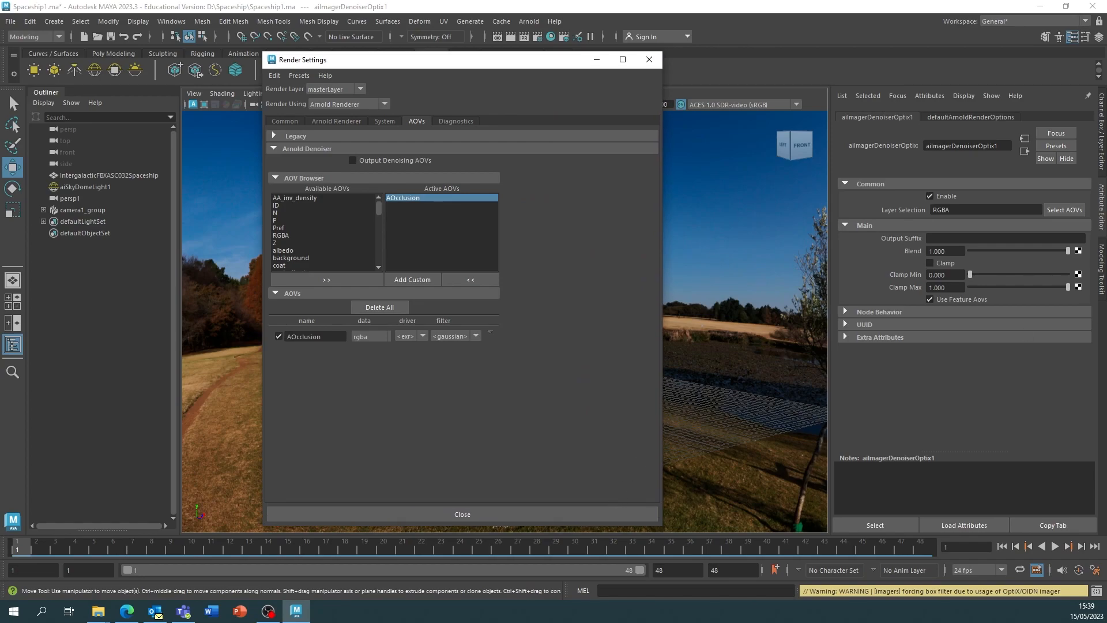
pyautogui.hotkey('alt', 'Tab')
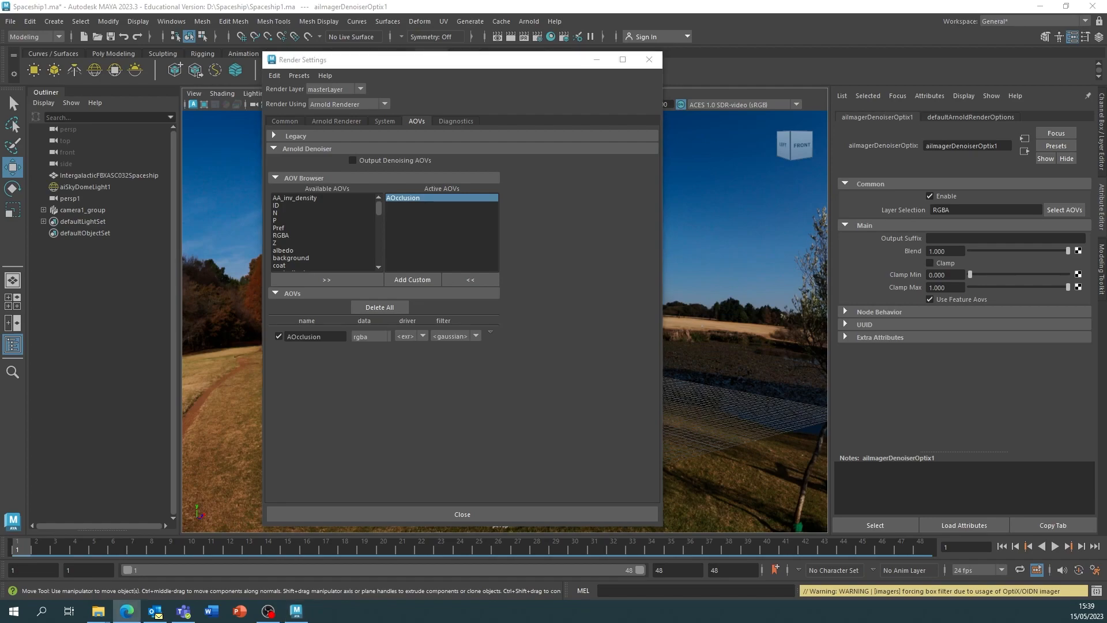
pyautogui.hotkey('alt', 'Tab')
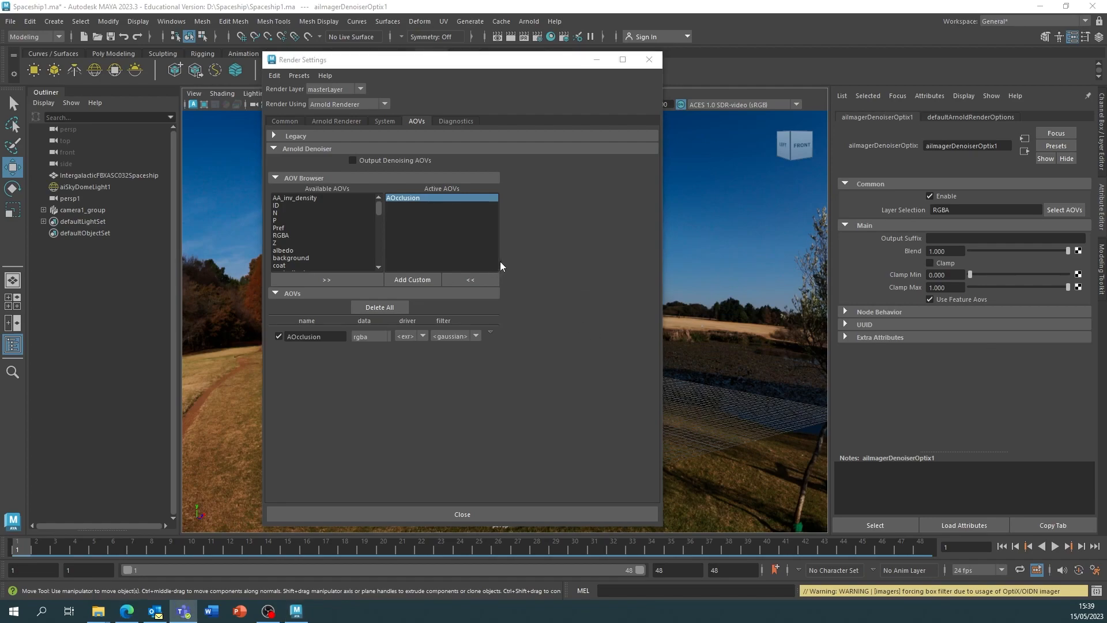
pyautogui.click(431, 204)
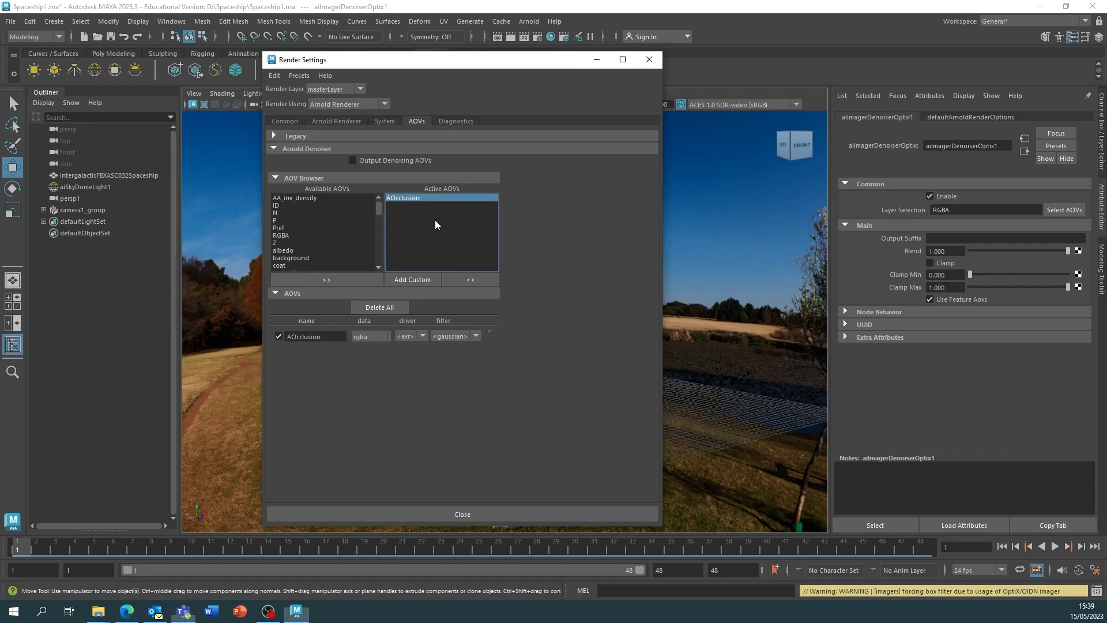
pyautogui.click(279, 242)
pyautogui.click(337, 282)
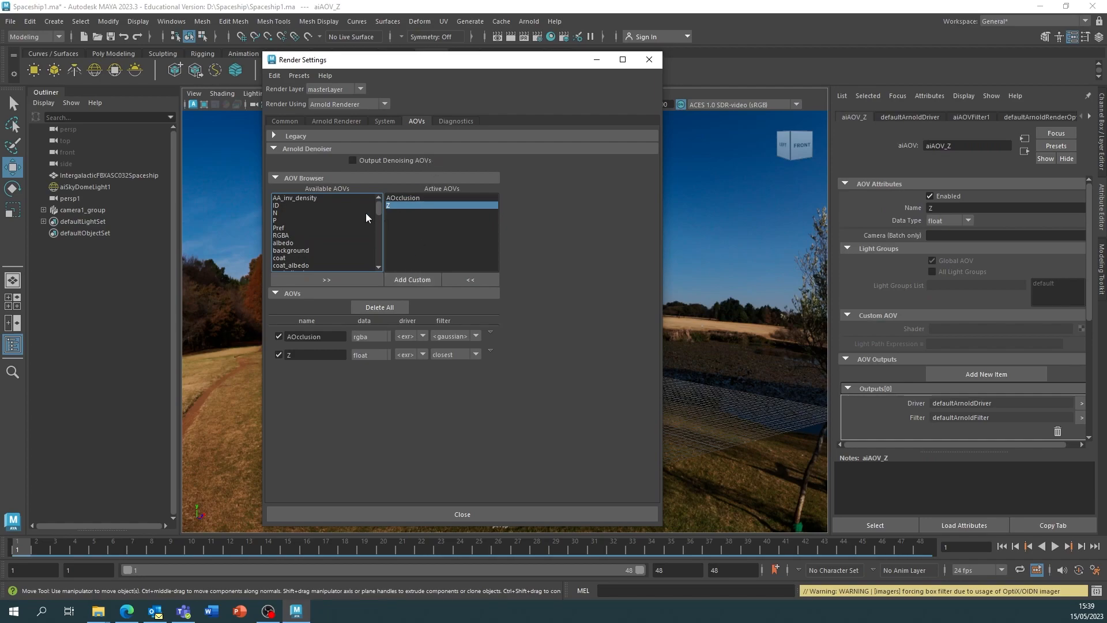
# - Add albedo and denoise_albedo to the active AOVs
pyautogui.click(297, 244)
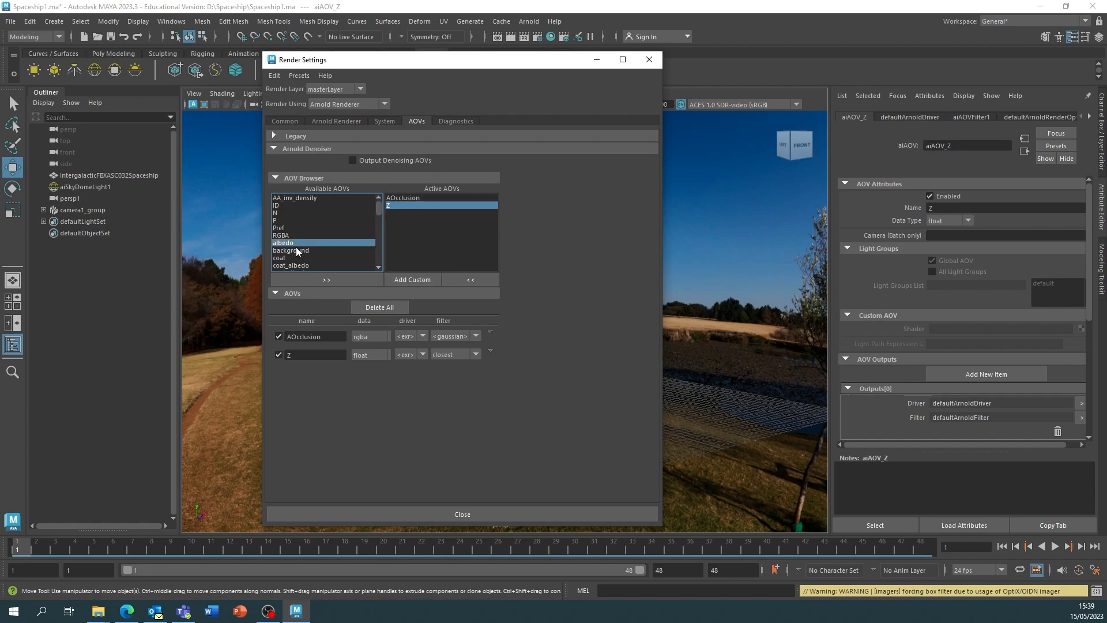
pyautogui.click(317, 279)
pyautogui.moveTo(377, 208); pyautogui.dragTo(375, 214)
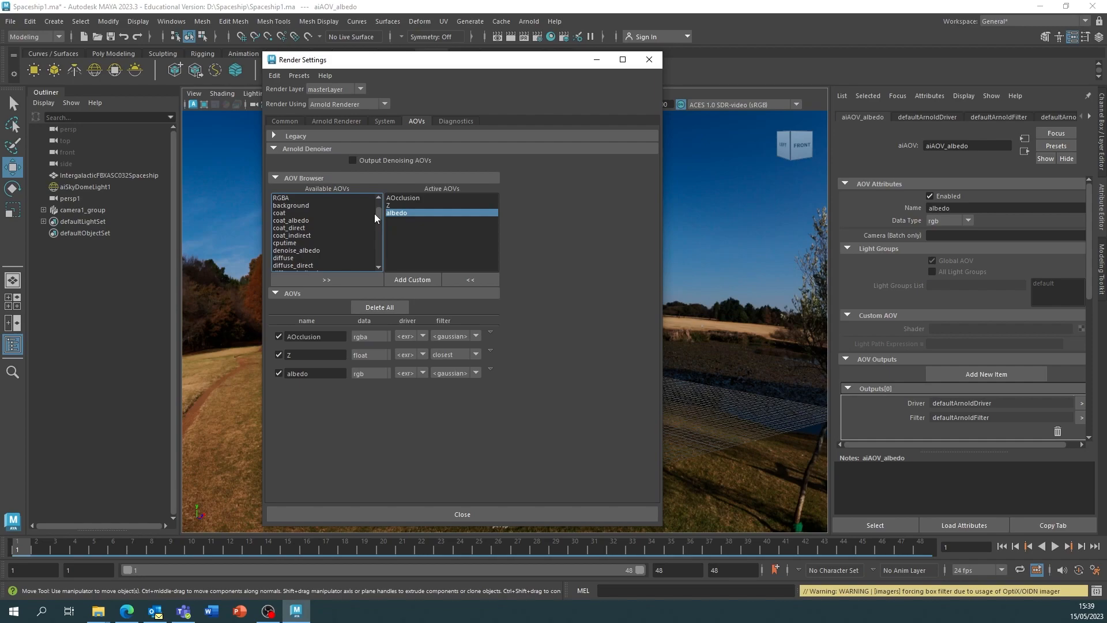
pyautogui.click(303, 252)
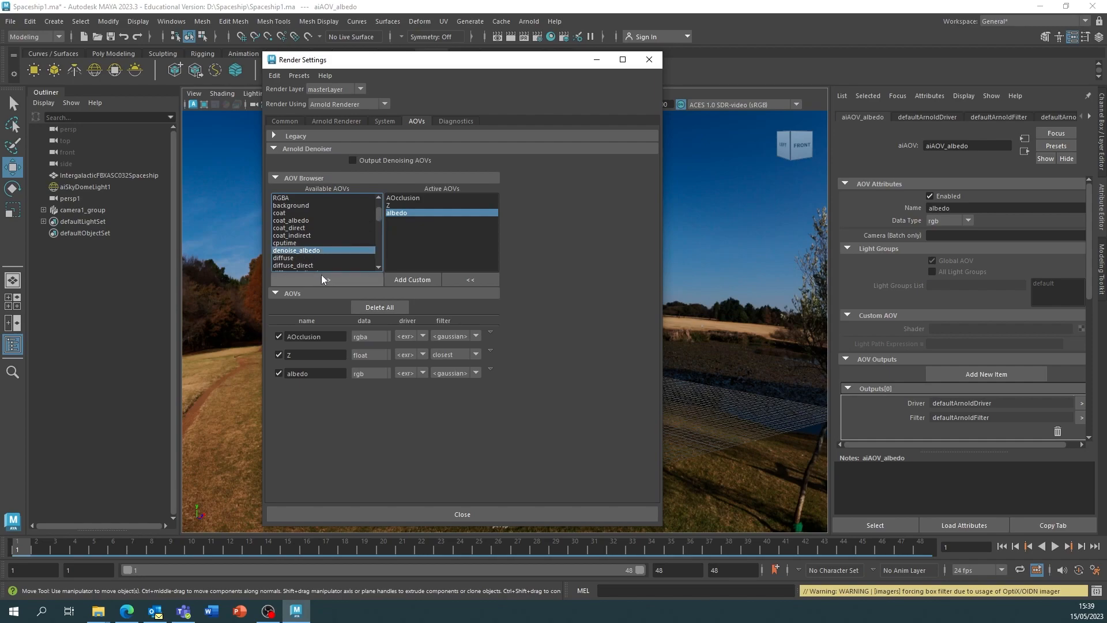
pyautogui.click(321, 276)
# - Add diffuse, diffuse_direct and diffuse_indirect to the active AOVs
pyautogui.moveTo(375, 213); pyautogui.dragTo(378, 217)
pyautogui.click(306, 213)
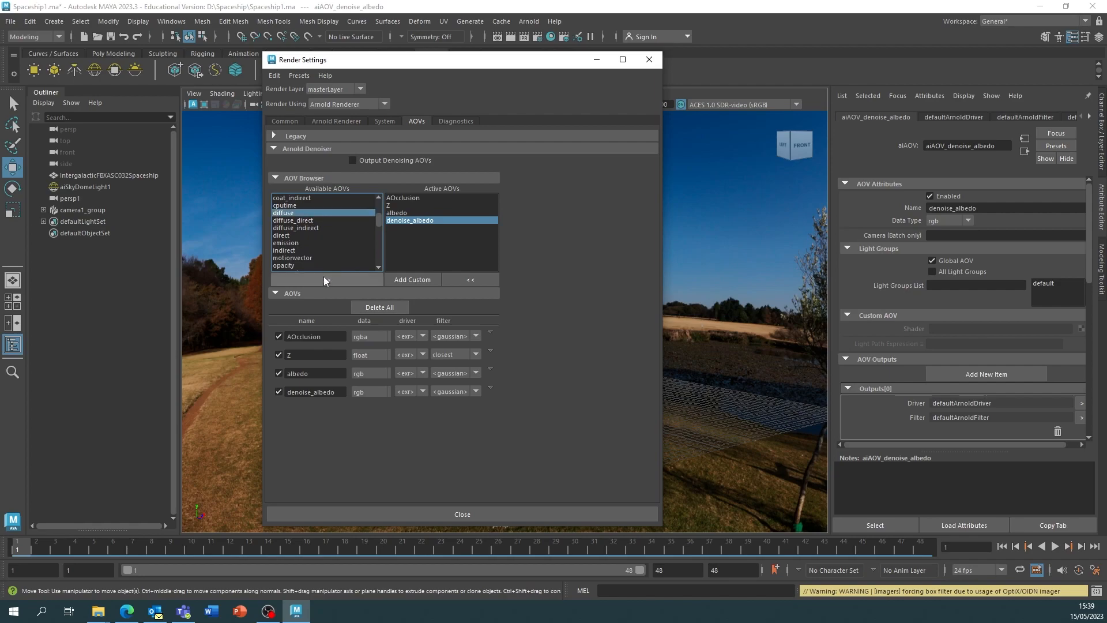
pyautogui.click(324, 276)
pyautogui.click(306, 212)
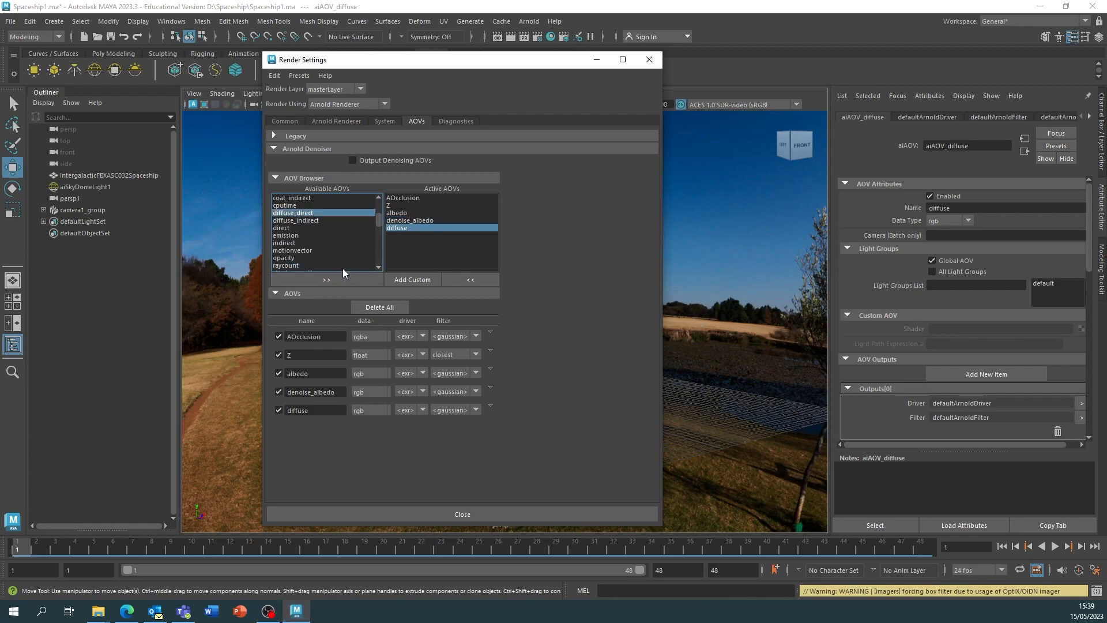
pyautogui.click(329, 279)
pyautogui.click(308, 214)
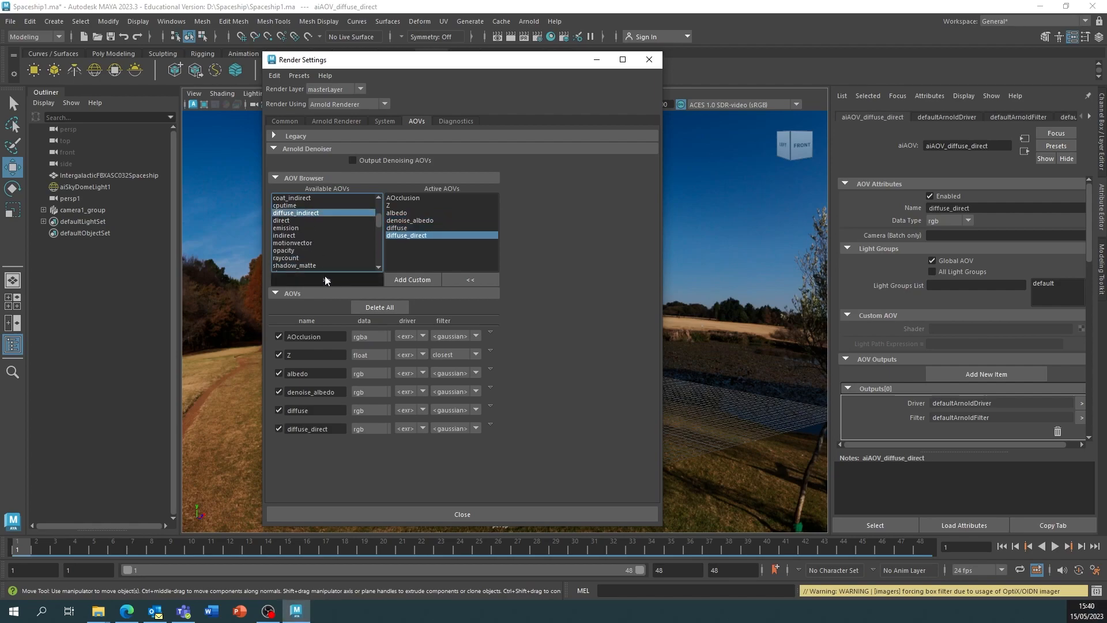
pyautogui.click(324, 276)
# - Add emission and specular to the active AOVs
pyautogui.click(300, 221)
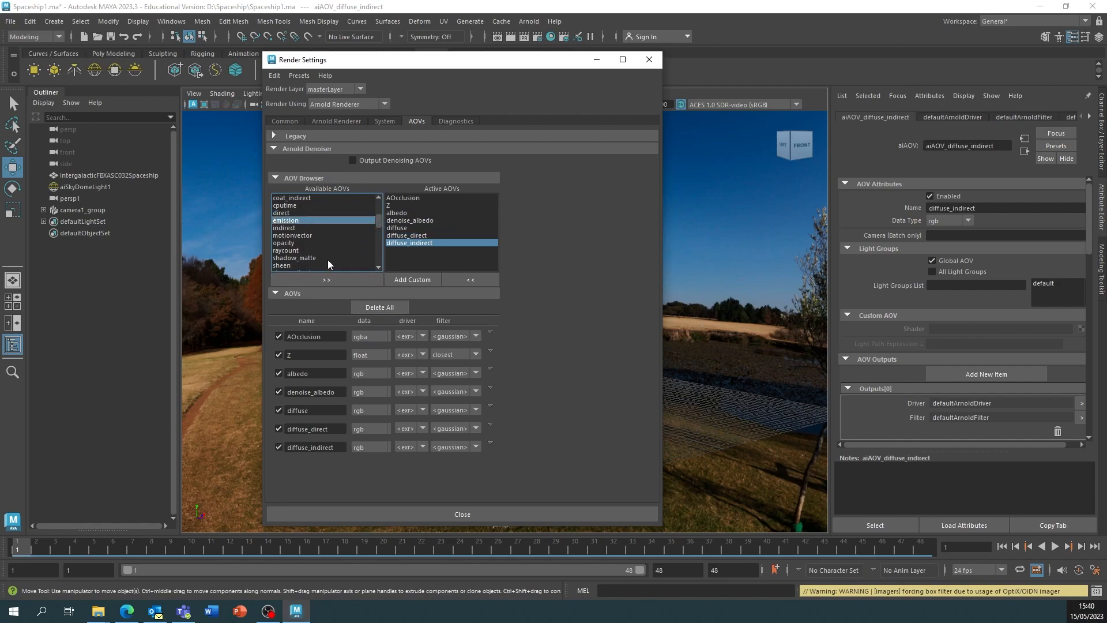
pyautogui.click(327, 277)
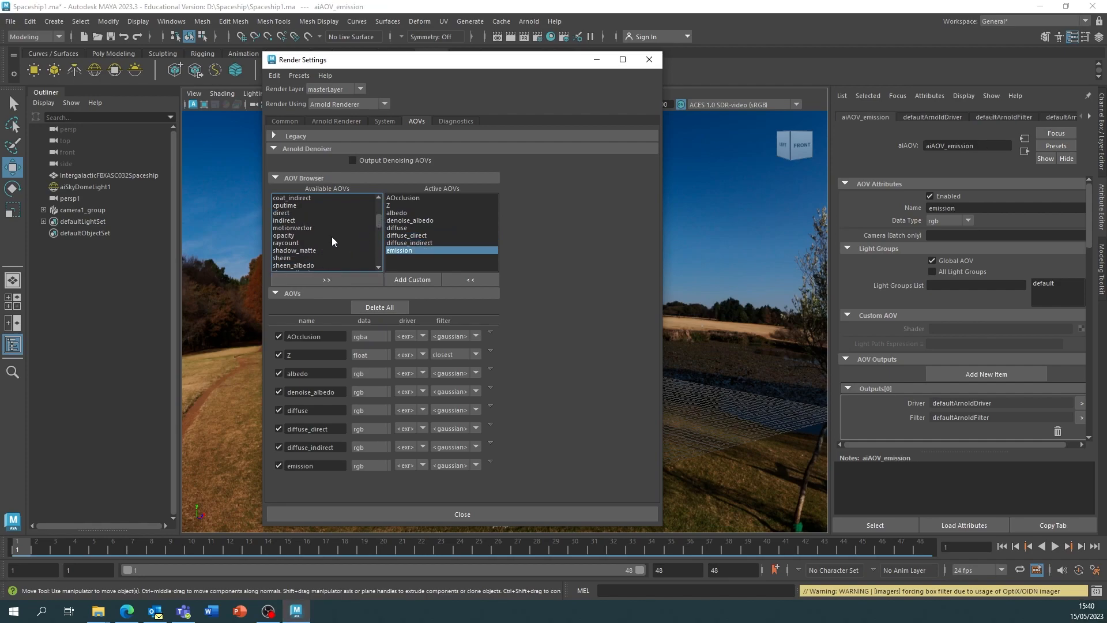
pyautogui.moveTo(381, 222)
pyautogui.mouseDown()
pyautogui.moveTo(374, 237)
pyautogui.moveTo(381, 200)
pyautogui.mouseUp()
pyautogui.click(323, 250)
pyautogui.click(303, 274)
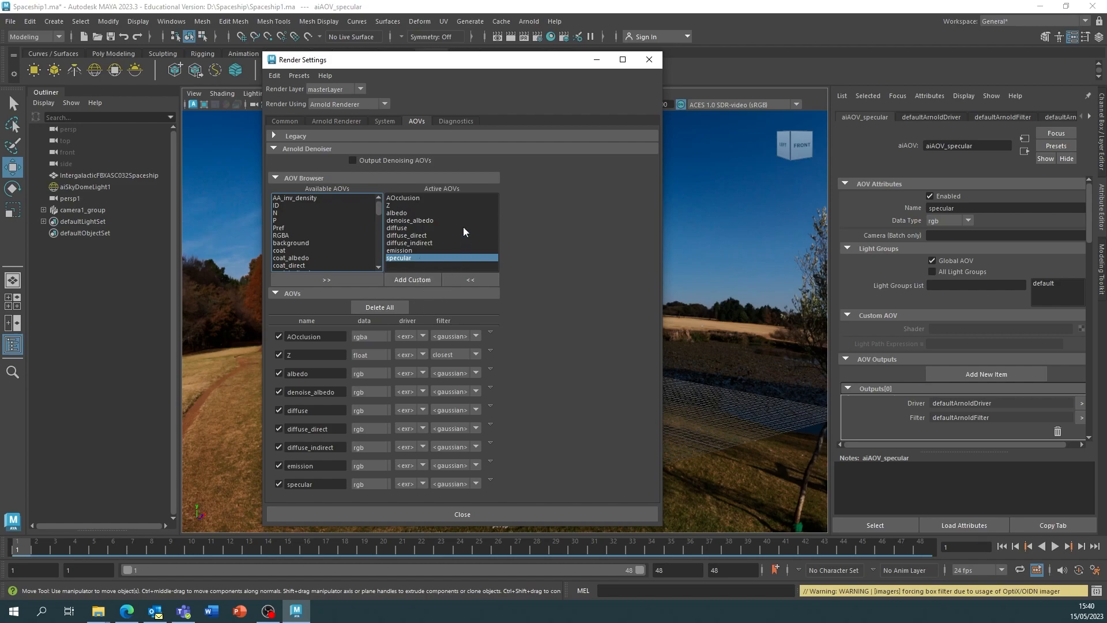
# - Render the scene with Arnold and inspect the albedo, diffuse and diffuse_direct passes in the render view
pyautogui.click(528, 21)
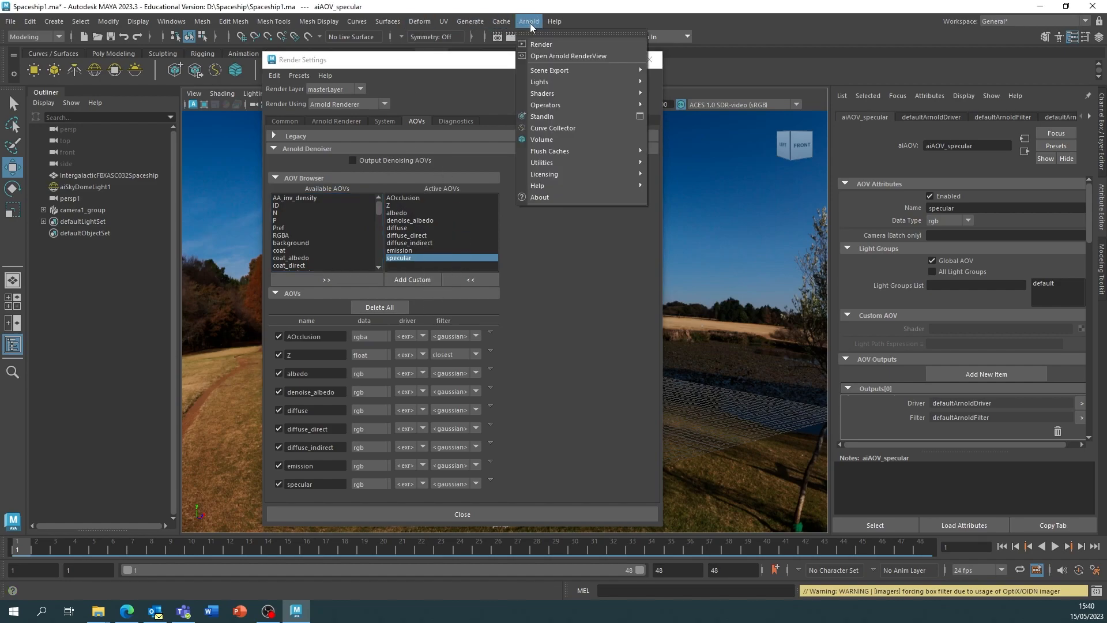
pyautogui.click(539, 43)
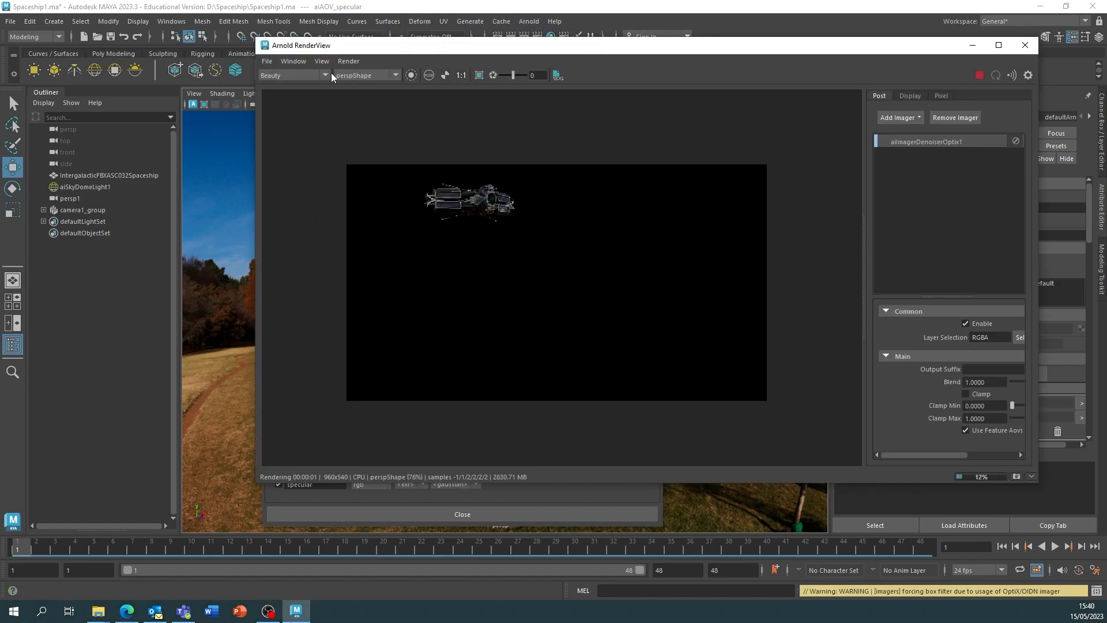
pyautogui.click(324, 75)
pyautogui.click(295, 107)
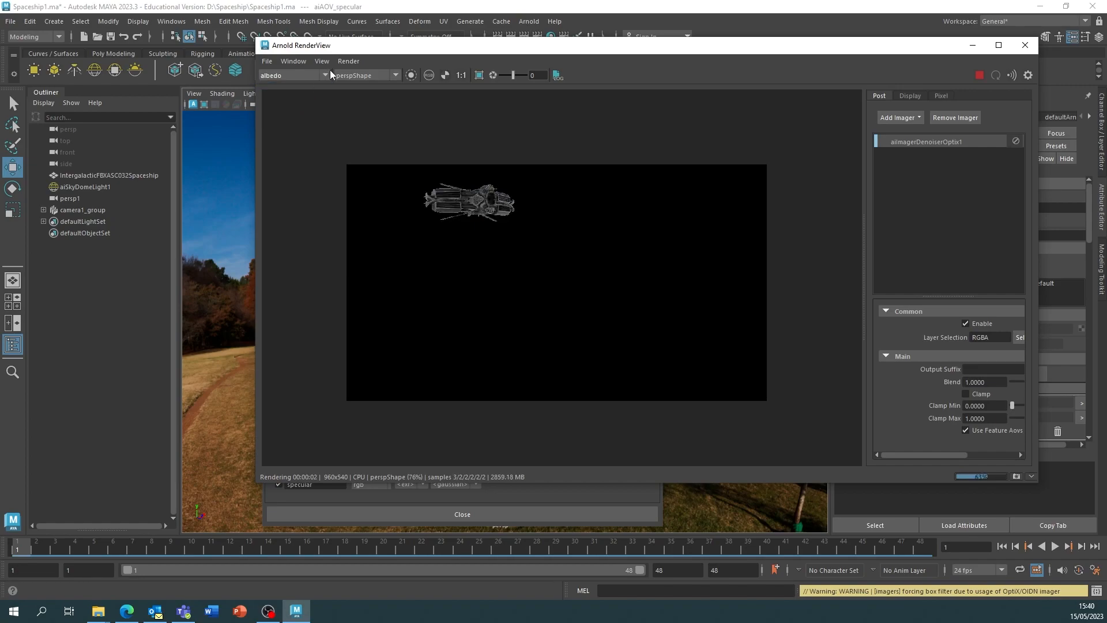
pyautogui.click(325, 75)
pyautogui.click(305, 120)
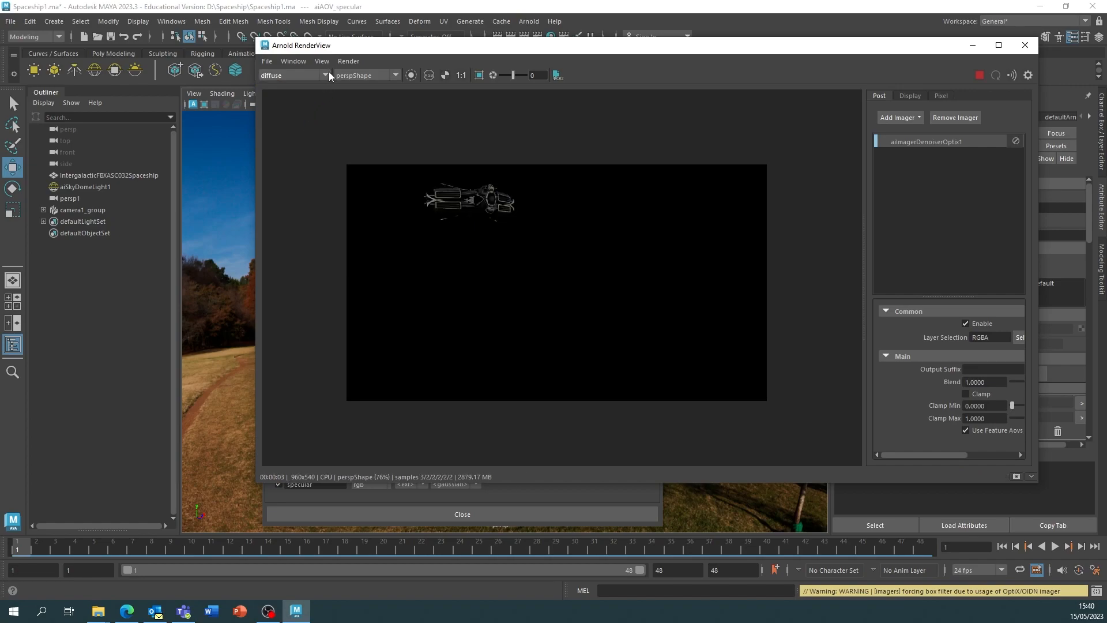
pyautogui.click(327, 75)
pyautogui.click(305, 130)
# - Inspect the emission and specular passes of the render and return to the albedo pass
pyautogui.click(327, 76)
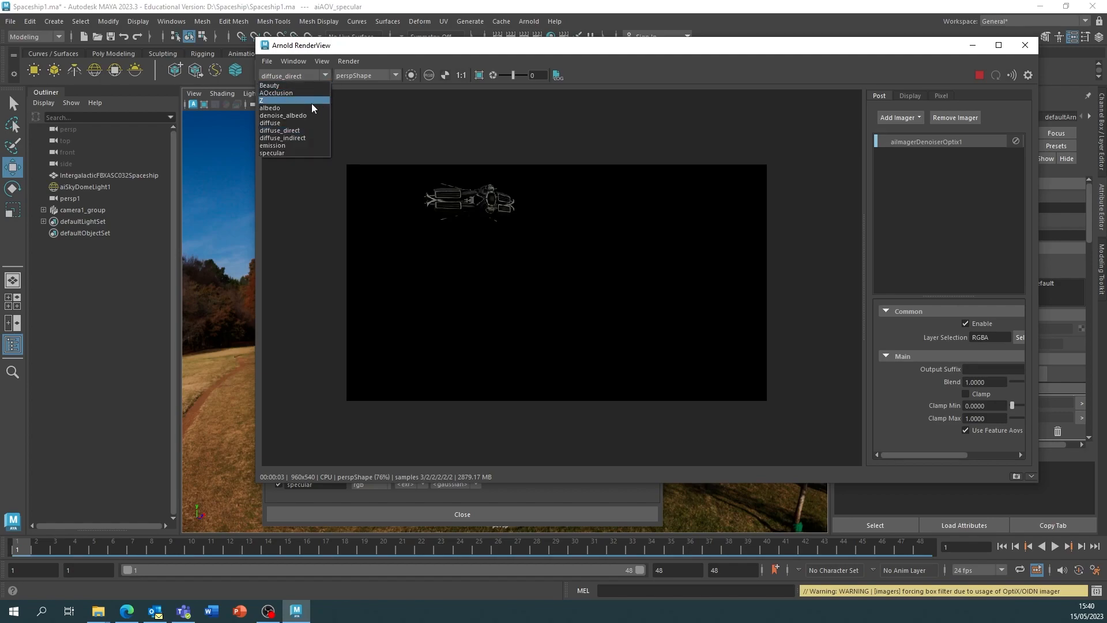
pyautogui.click(300, 145)
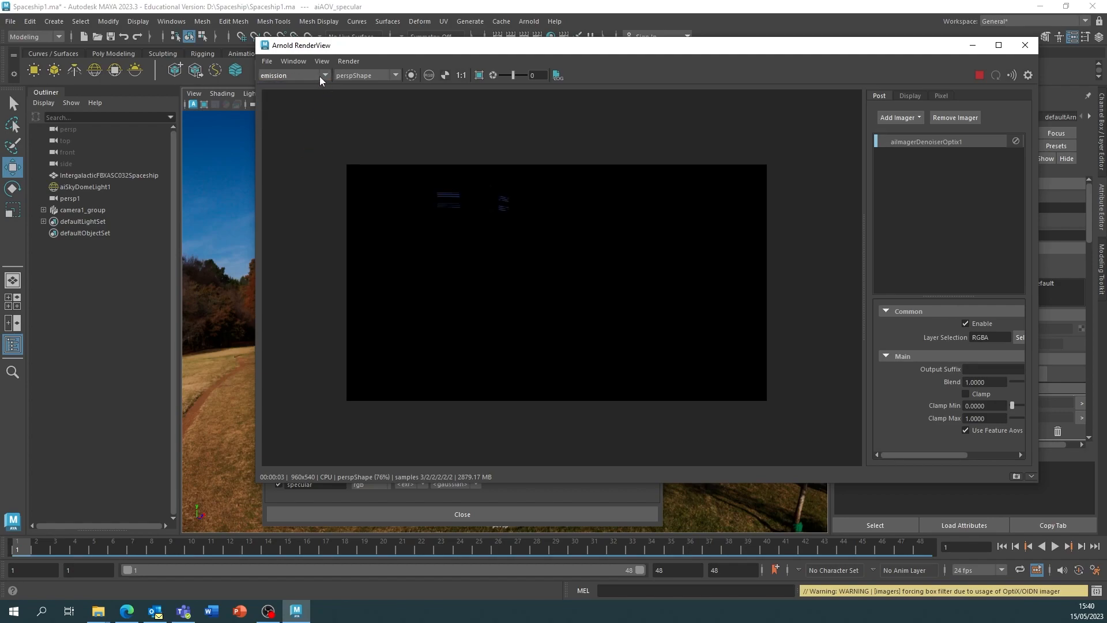
pyautogui.click(320, 76)
pyautogui.click(305, 153)
pyautogui.click(325, 76)
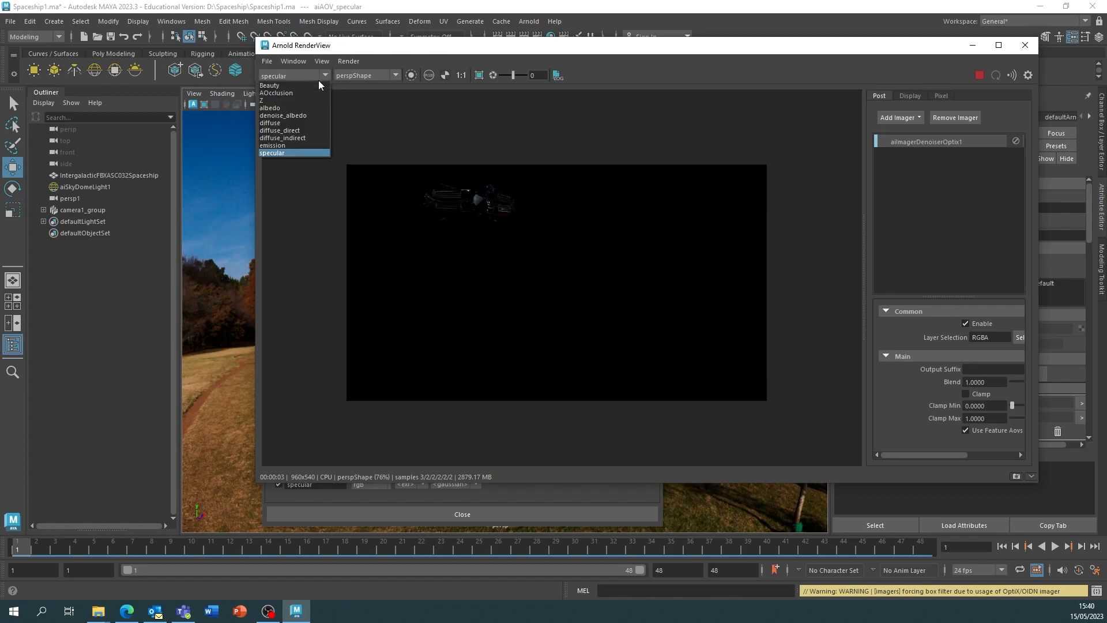
pyautogui.click(276, 108)
# - Display the Z pass, try an exposure of -20, set it to -12 and examine the spaceship's depth shading up close
pyautogui.click(326, 76)
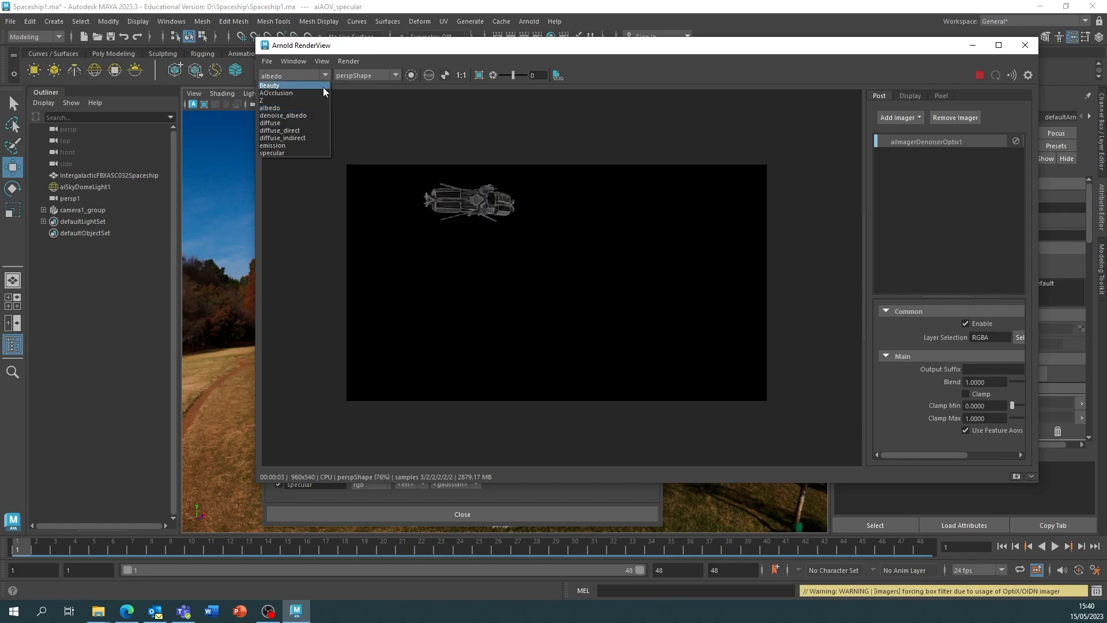
pyautogui.click(282, 101)
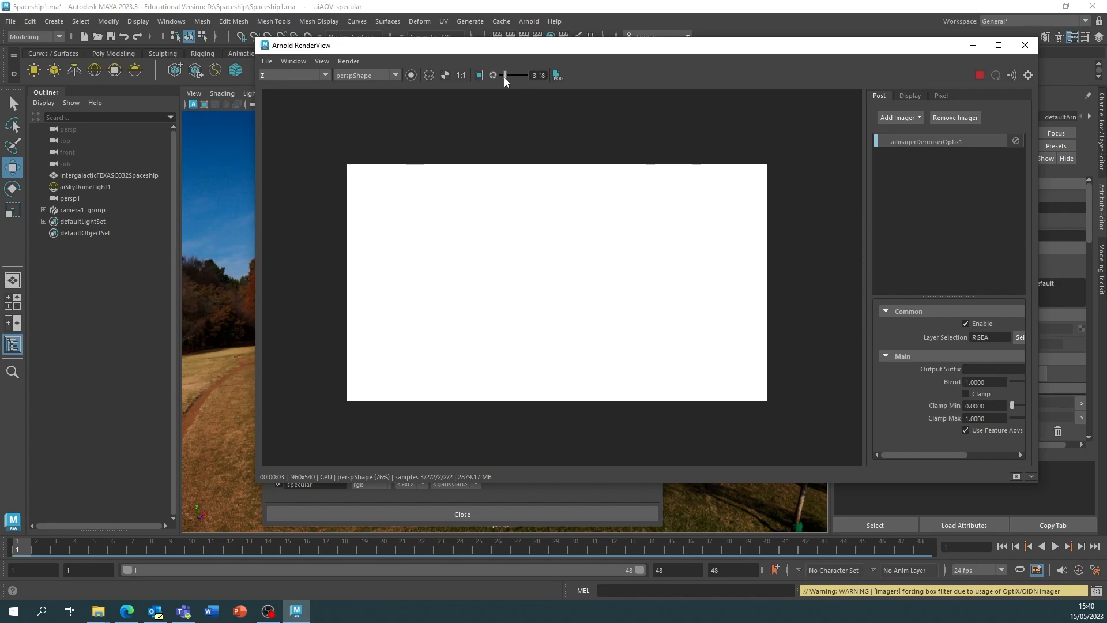
pyautogui.click(545, 75)
pyautogui.write('-20')
pyautogui.press('Return')
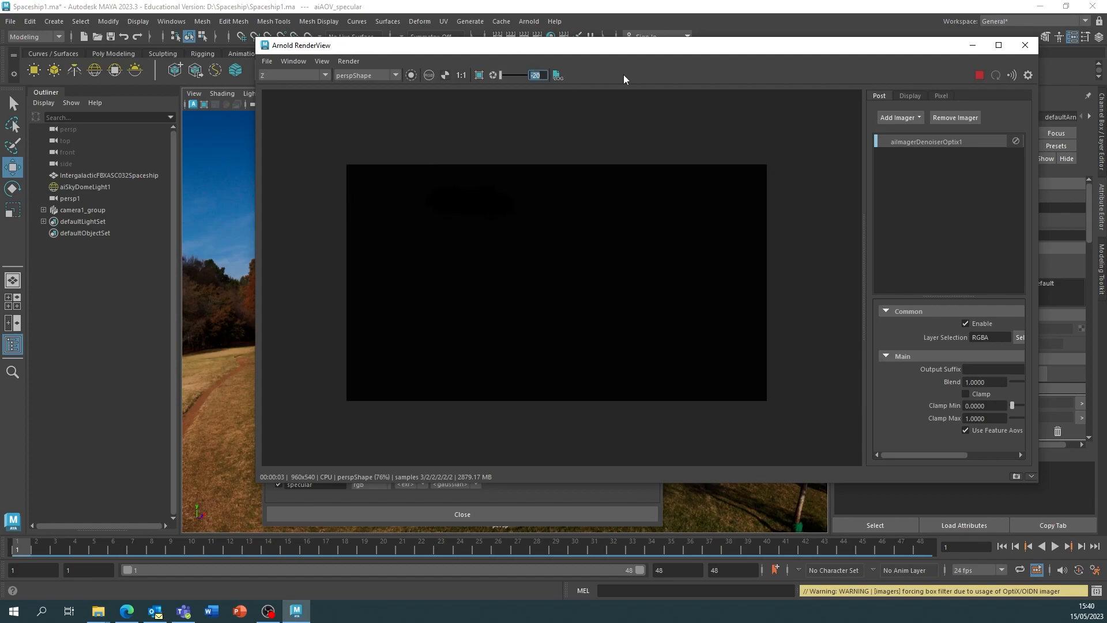
pyautogui.press('Right')
pyautogui.press('BackSpace')
pyautogui.press('Return')
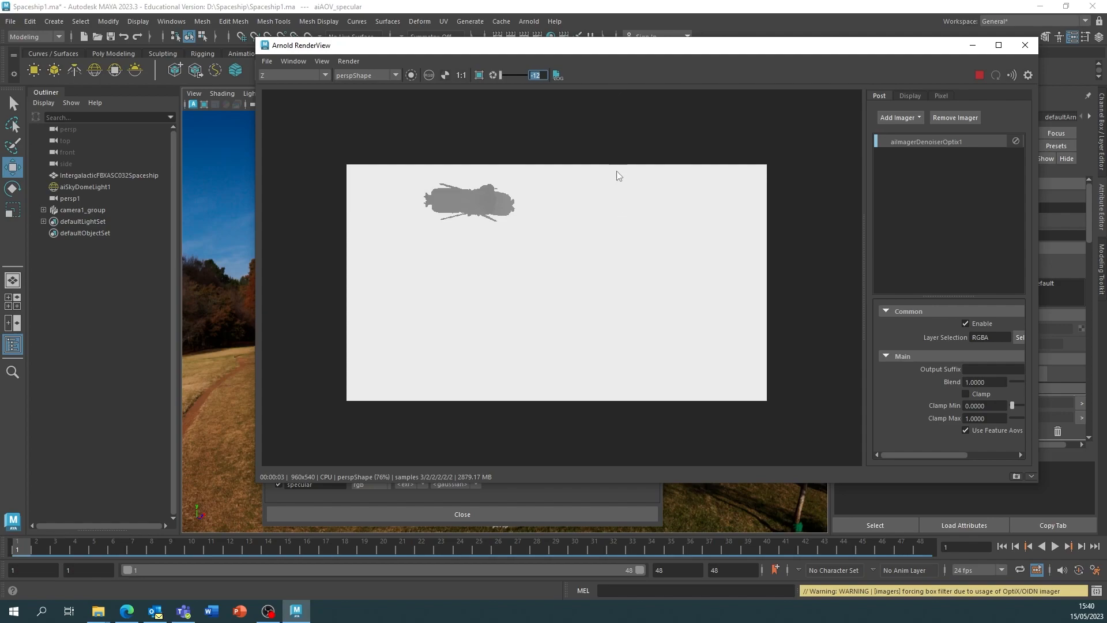
pyautogui.scroll(3, 487, 205)
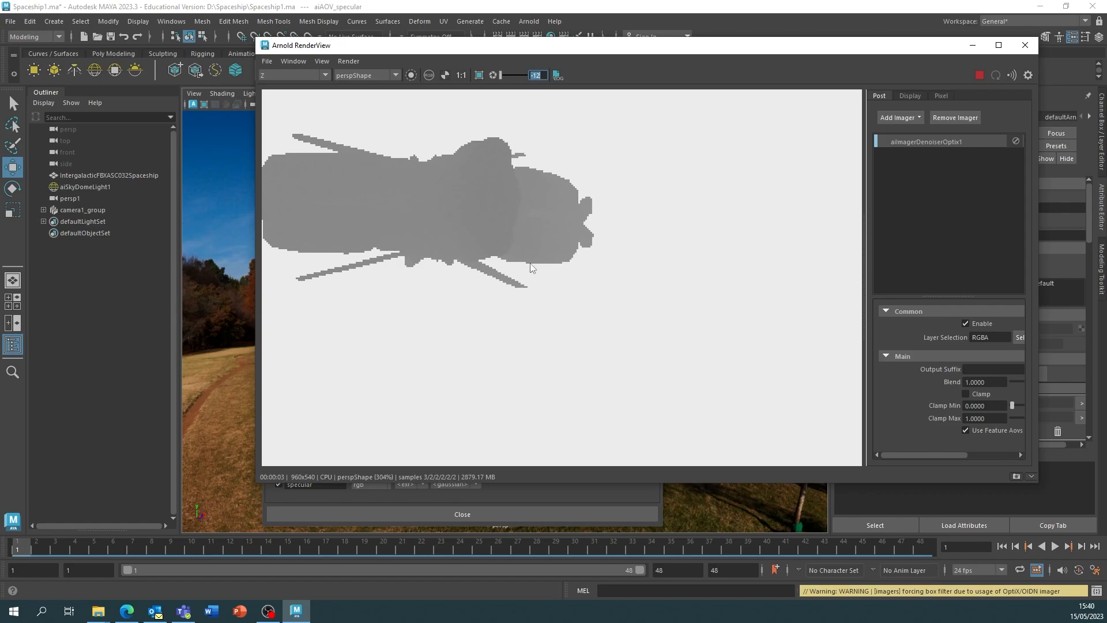
pyautogui.scroll(-2, 474, 211)
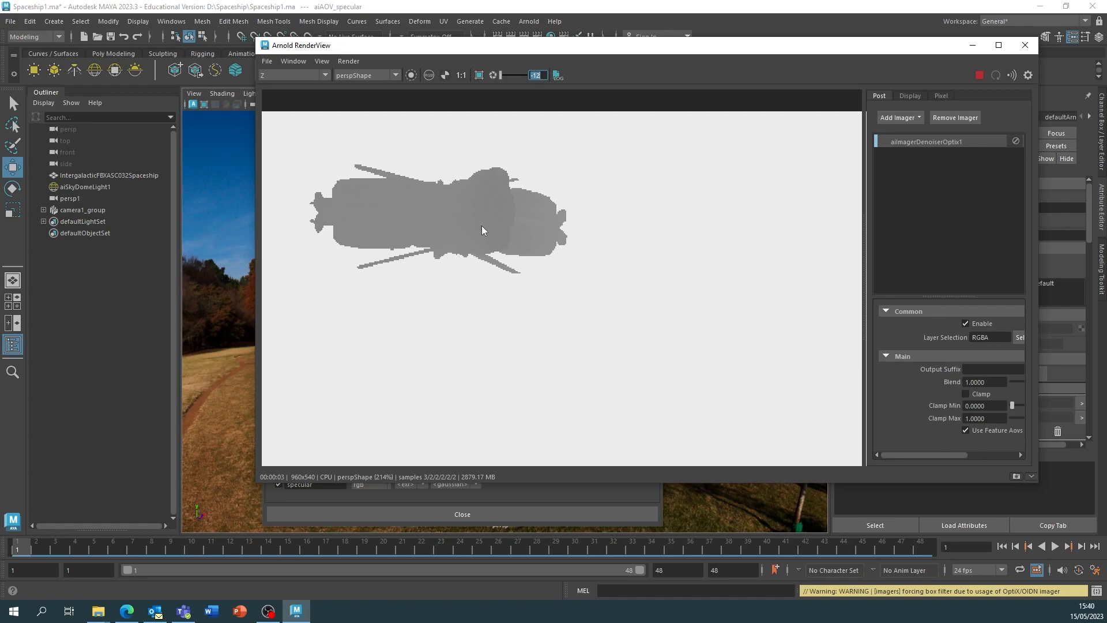
# - Reset the render view's exposure to 0 and switch the displayed pass back to Beauty
pyautogui.moveTo(547, 73); pyautogui.dragTo(500, 76)
pyautogui.write('12')
pyautogui.press('F11')
pyautogui.click(494, 75)
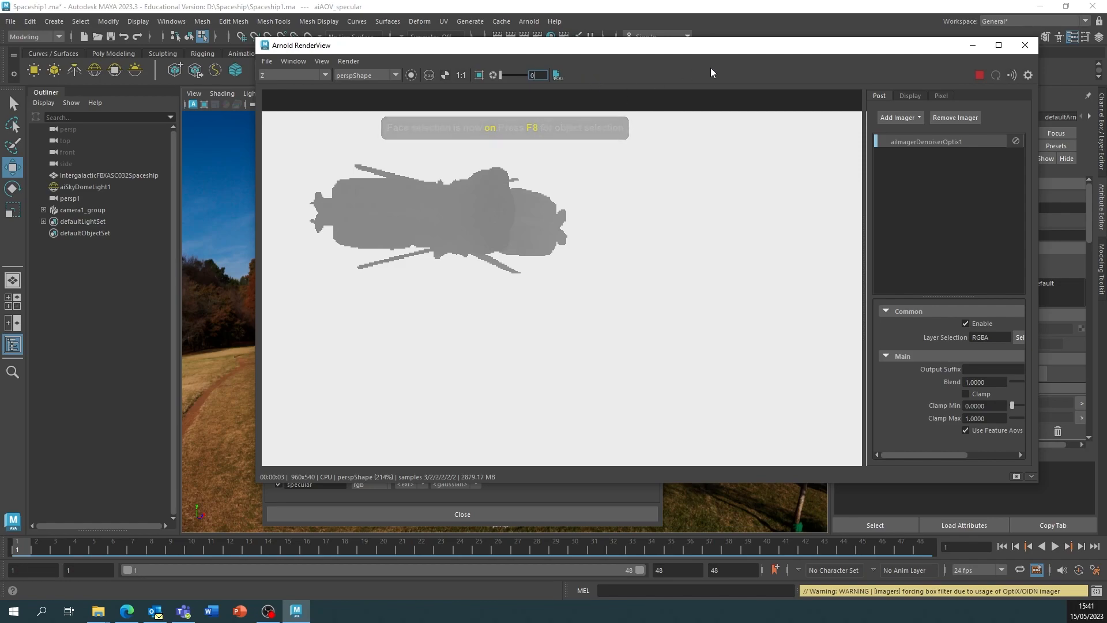
pyautogui.scroll(-1, 597, 177)
pyautogui.scroll(-1, 375, 176)
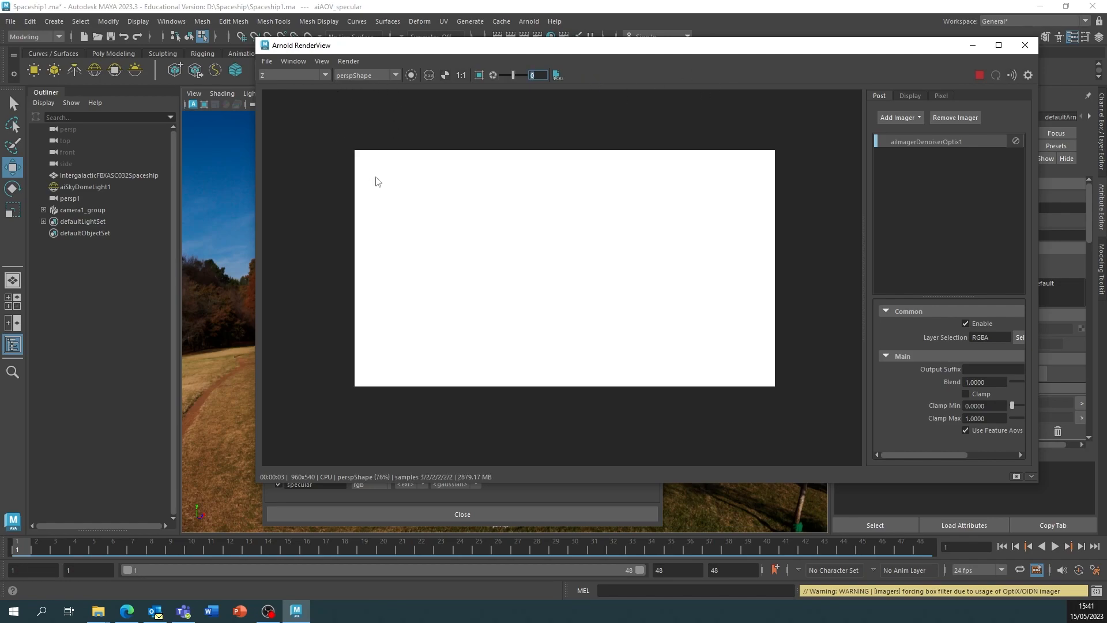
pyautogui.click(326, 70)
pyautogui.click(307, 85)
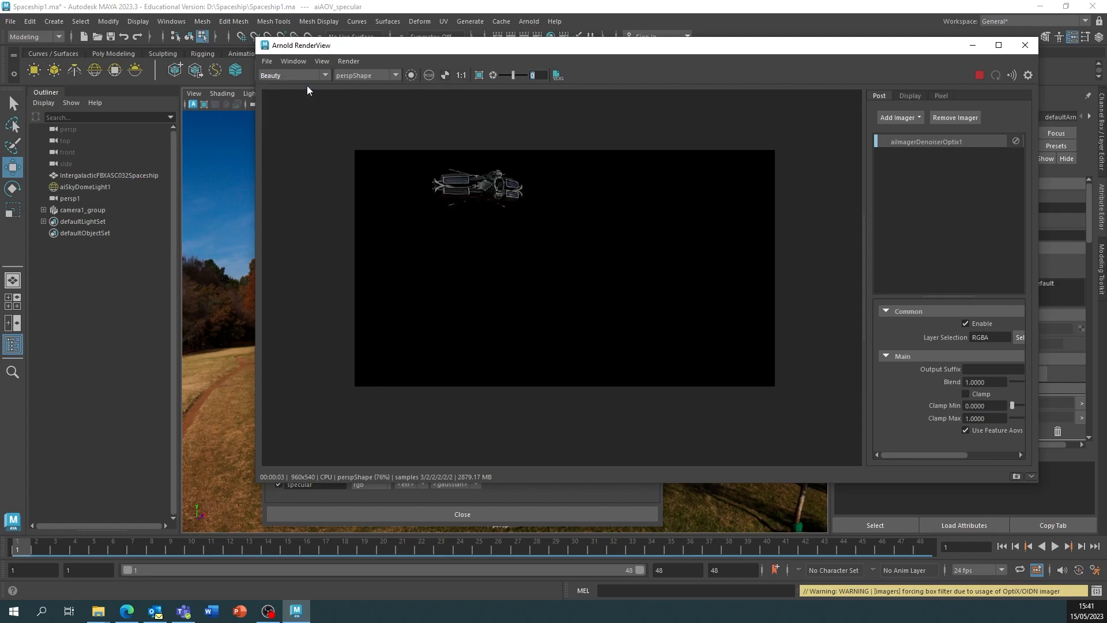
# - Stop the render and rearrange the windows so that the Render Settings are in front of the Arnold RenderView
pyautogui.click(979, 75)
pyautogui.moveTo(360, 49); pyautogui.dragTo(383, 157)
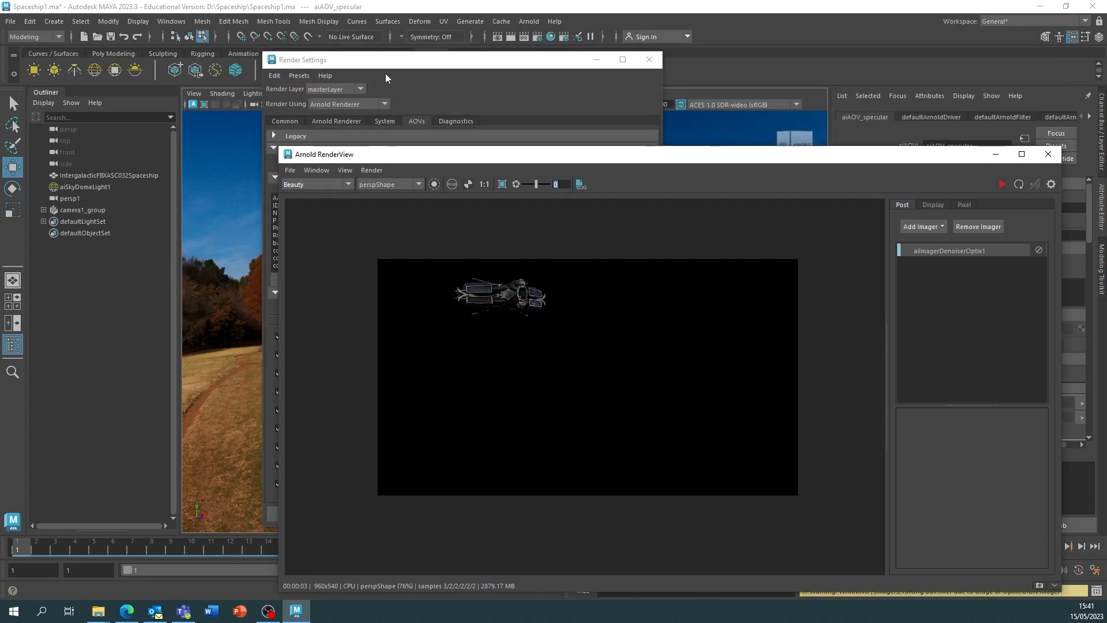
pyautogui.click(396, 73)
pyautogui.moveTo(488, 61); pyautogui.dragTo(359, 62)
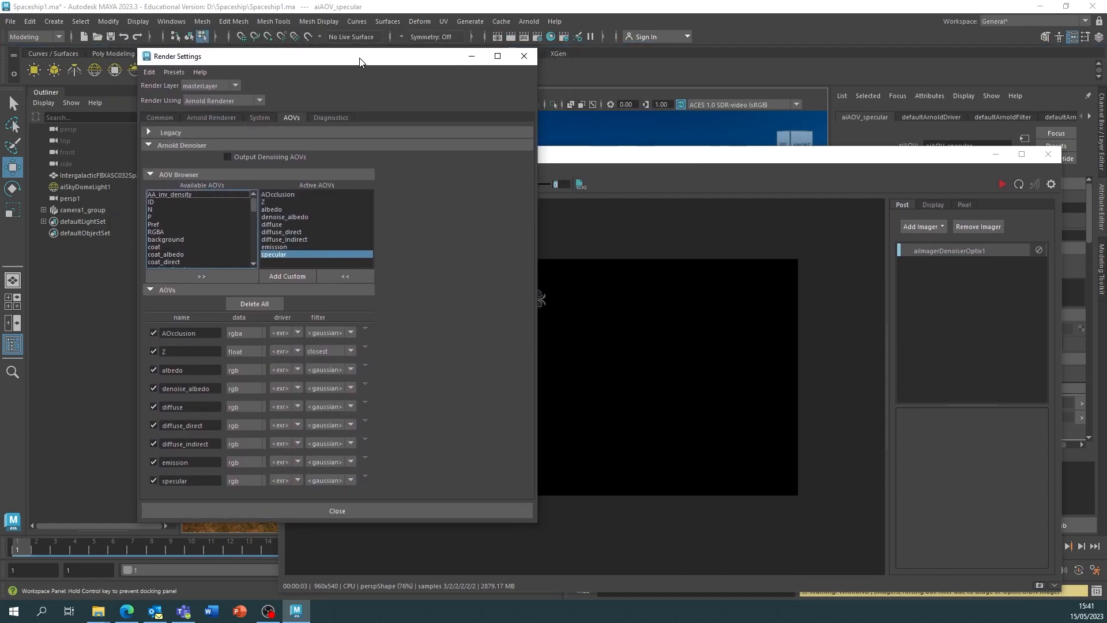
# - Enable Merge AOVs in the common file output settings and set the frame/animation extension to name.#.ext
pyautogui.click(166, 117)
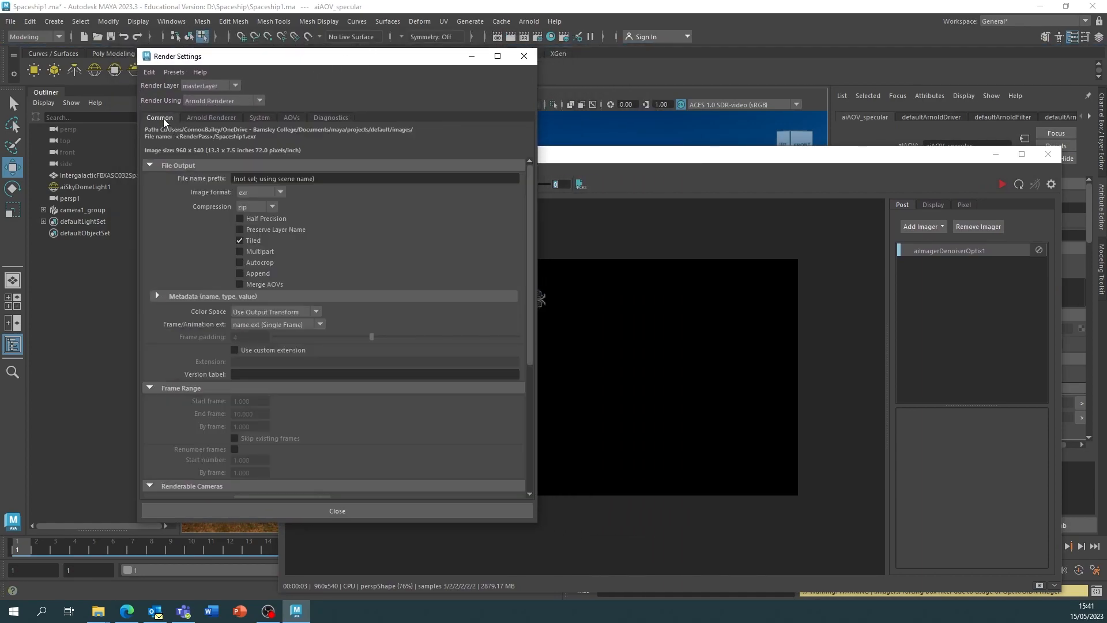
pyautogui.click(239, 284)
pyautogui.click(320, 324)
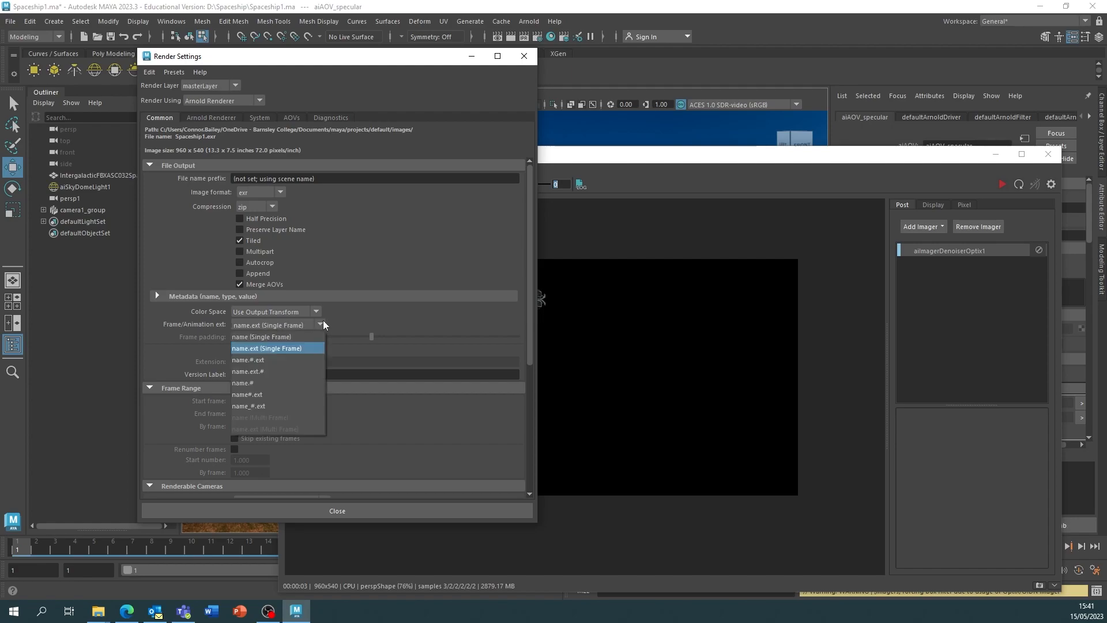
pyautogui.click(272, 360)
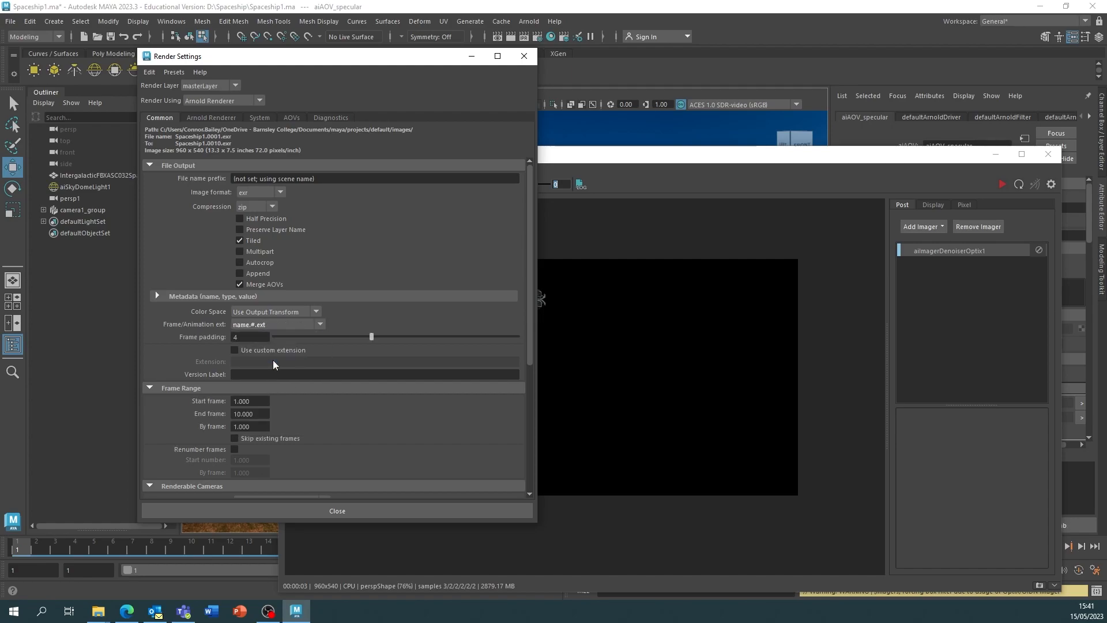
# - Set the end frame of the render's frame range to 48
pyautogui.scroll(-1, 252, 324)
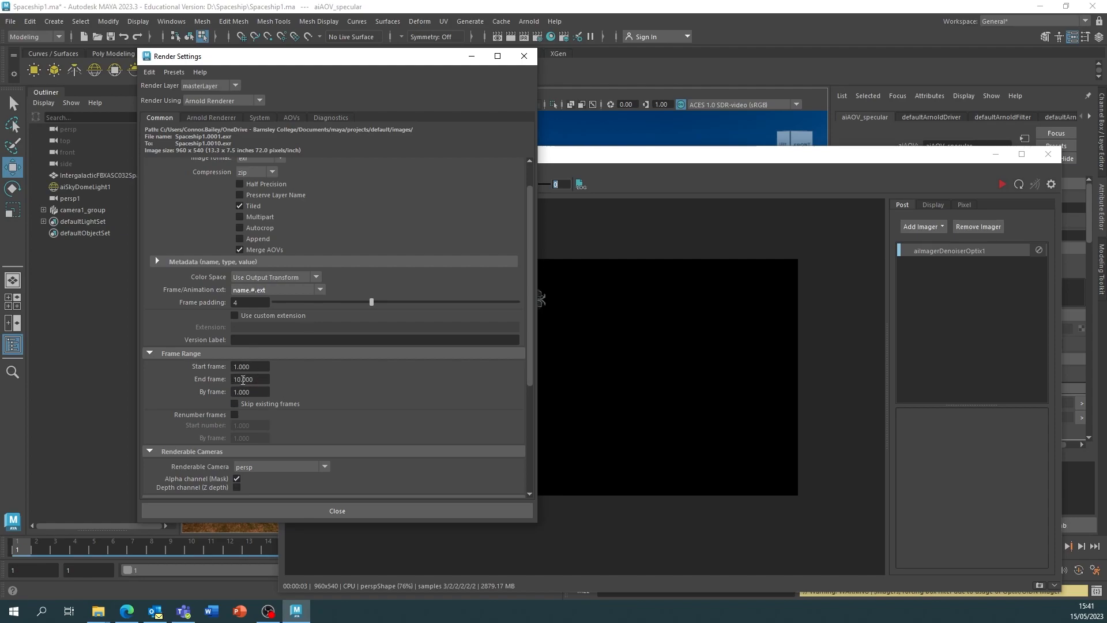
pyautogui.click(237, 379)
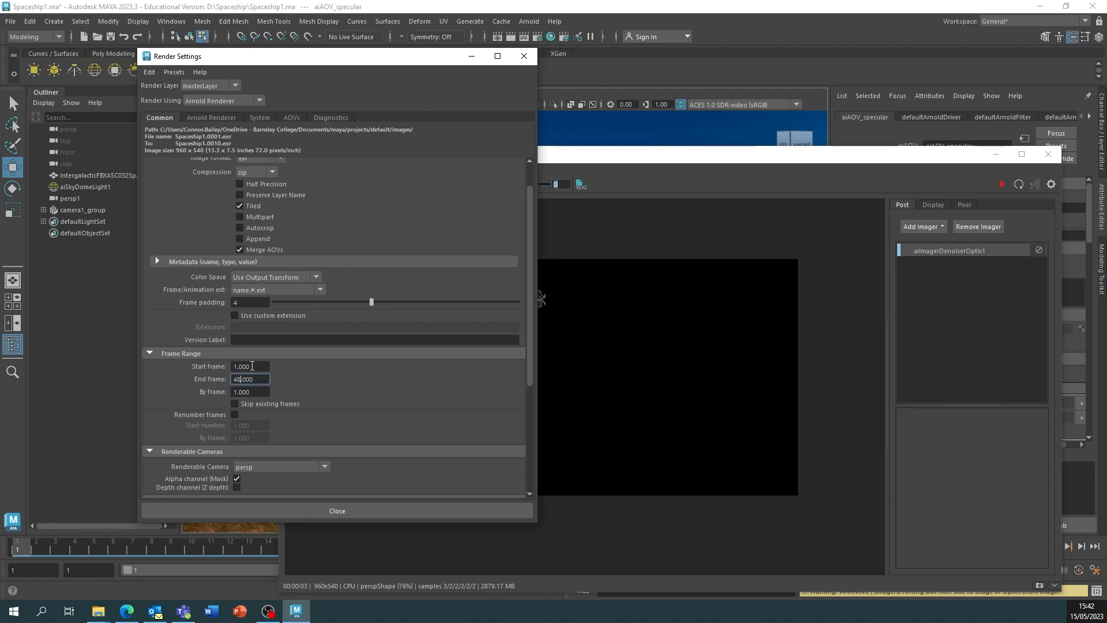
pyautogui.write('48')
pyautogui.press('Return')
# - Set the renderable camera to camera1 in the common render settings
pyautogui.scroll(-1, 279, 392)
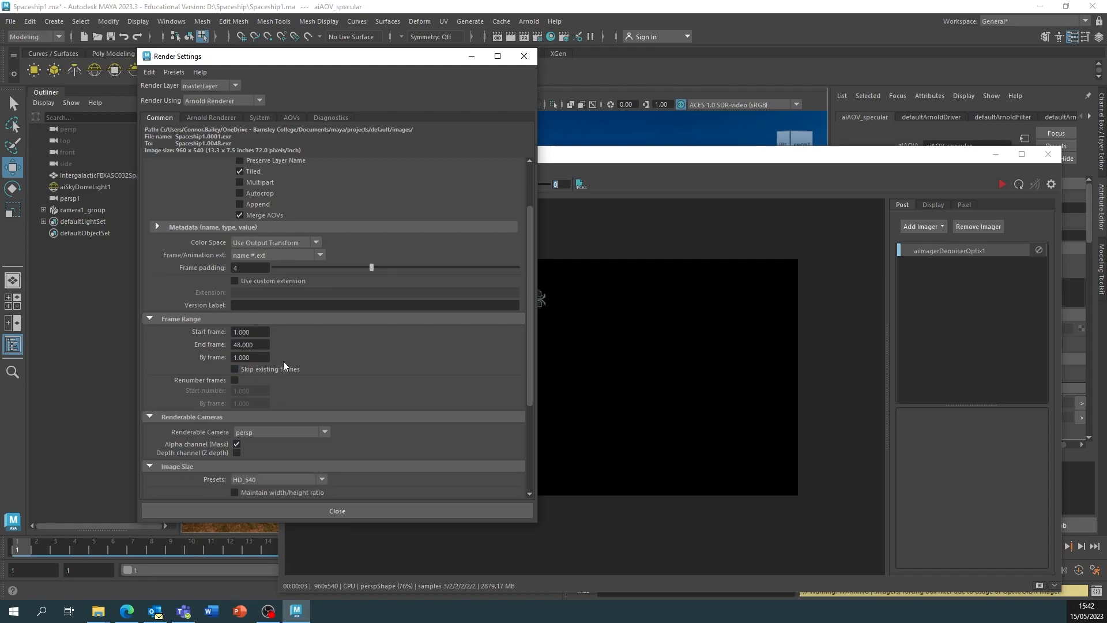
pyautogui.scroll(-2, 282, 346)
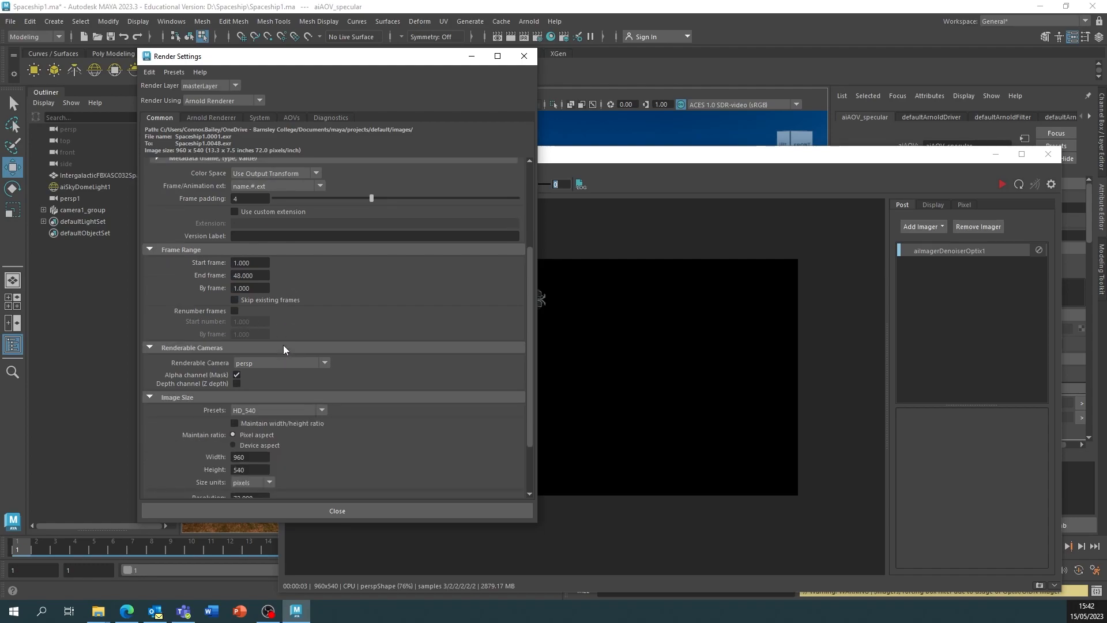
pyautogui.click(319, 362)
pyautogui.click(264, 389)
pyautogui.scroll(-3, 358, 364)
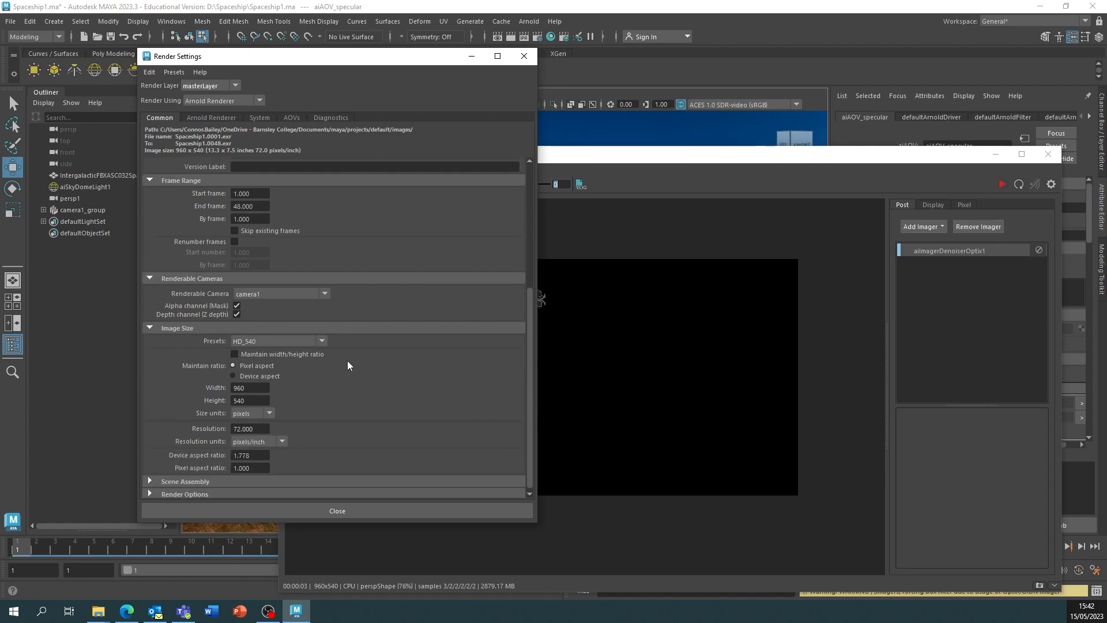
# - Set the render image size preset to HD_1080 and bring up the Arnold renderer's sampling settings
pyautogui.click(321, 341)
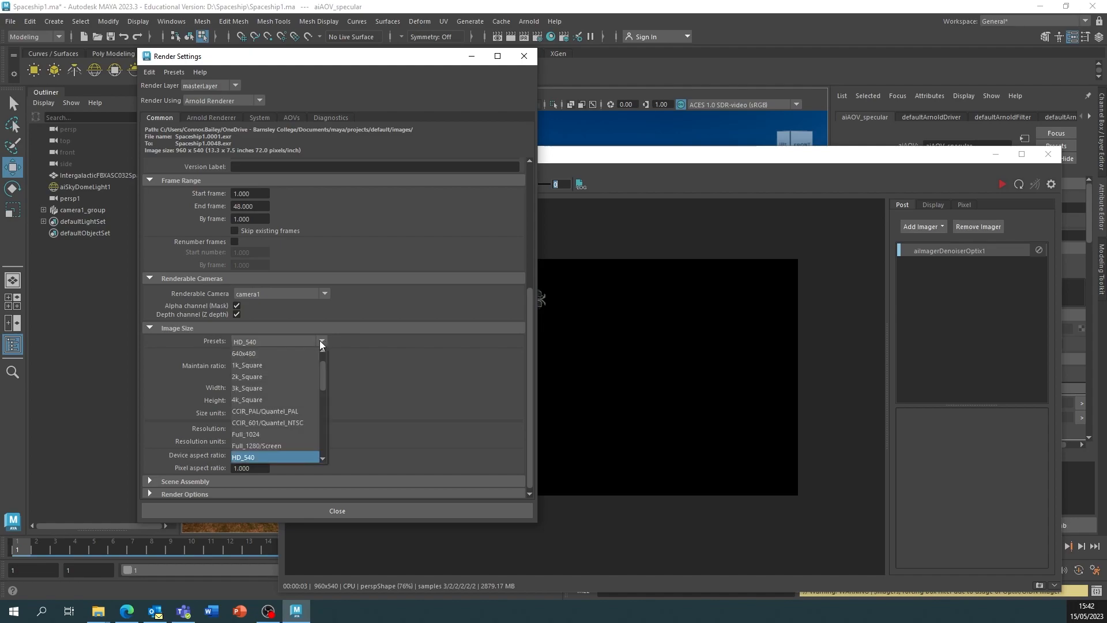
pyautogui.moveTo(320, 380); pyautogui.dragTo(321, 389)
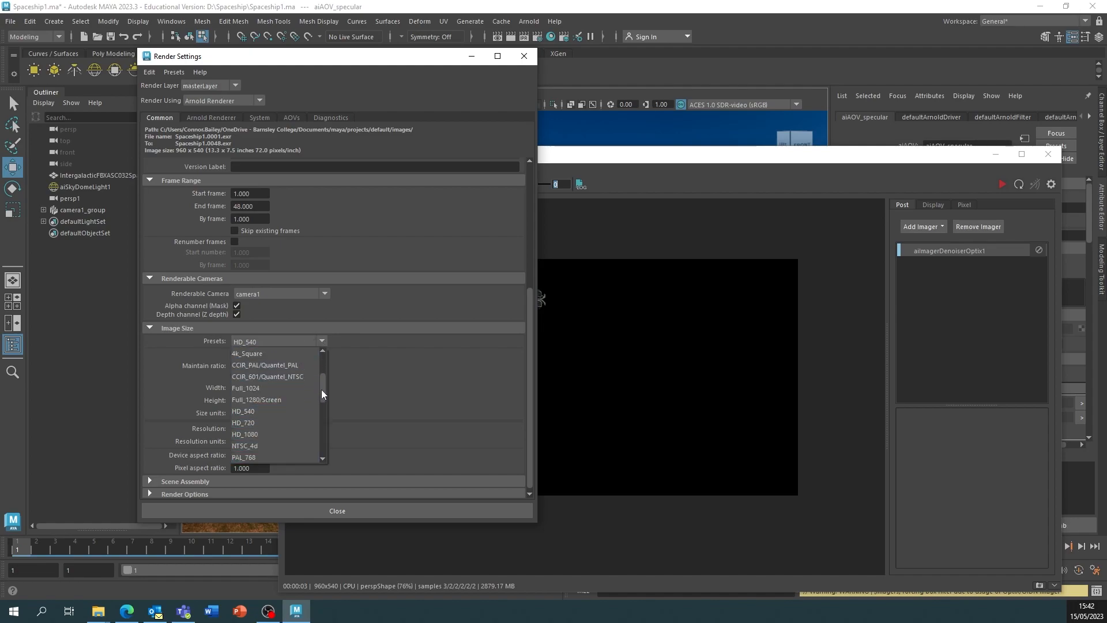
pyautogui.click(260, 428)
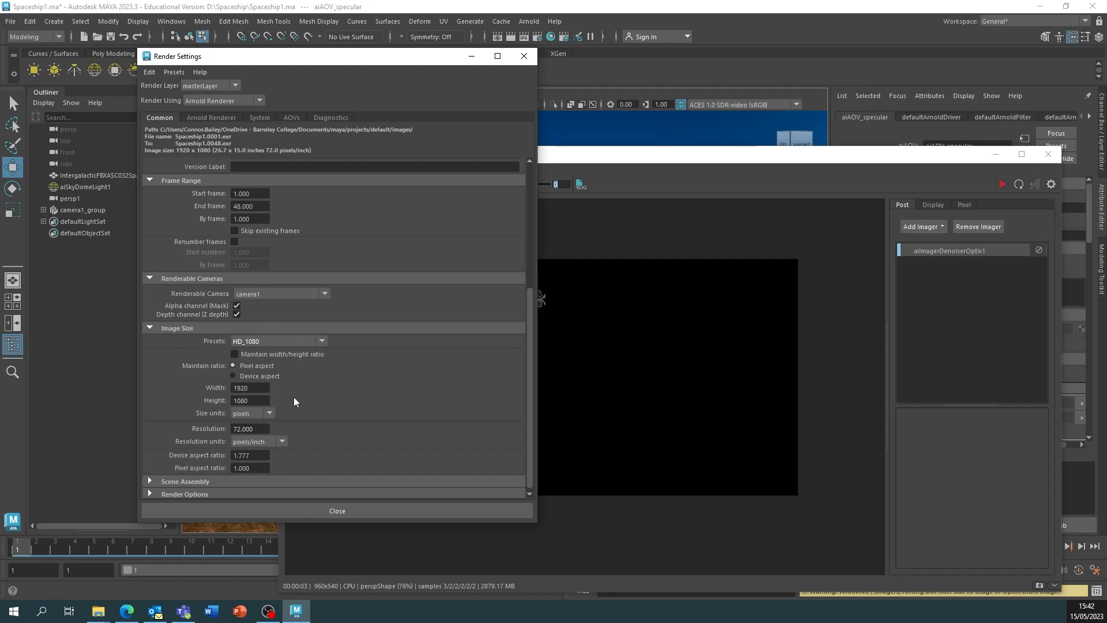
pyautogui.scroll(-1, 293, 398)
pyautogui.scroll(6, 317, 404)
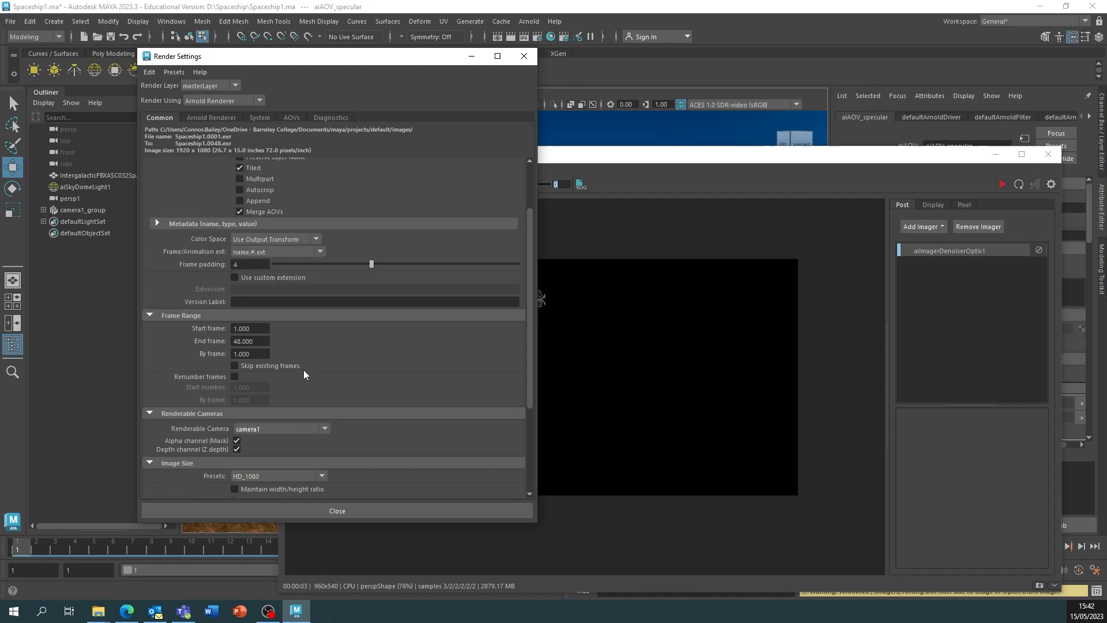
pyautogui.click(219, 118)
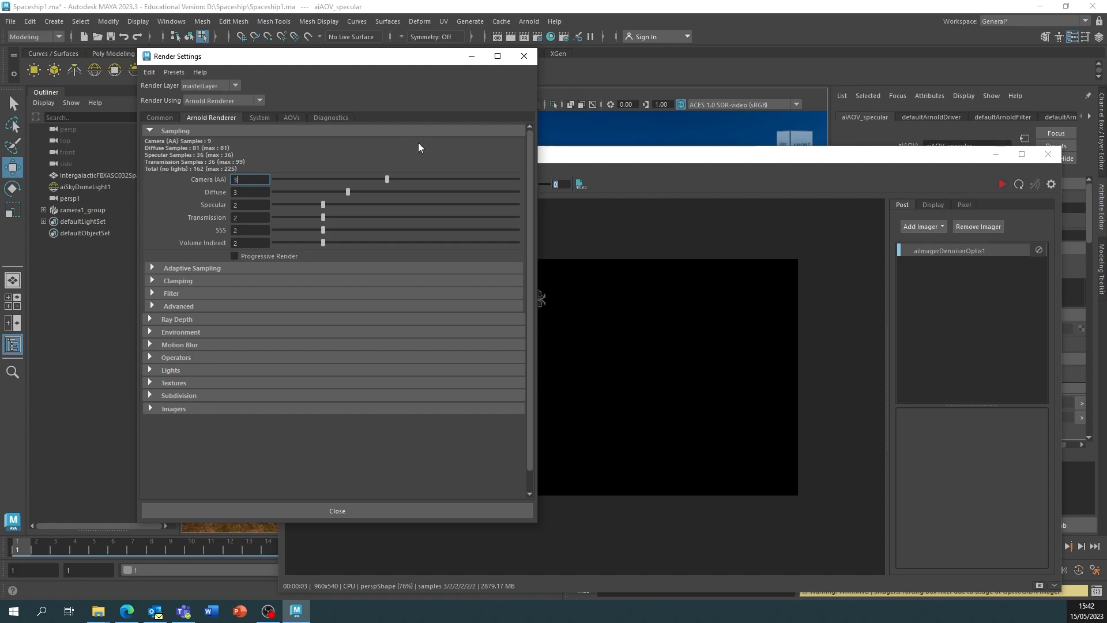
# - Move the Render Settings aside, switch to the Rendering menu set, and set the Render Sequence options' current camera to camera1
pyautogui.moveTo(414, 59); pyautogui.dragTo(330, 117)
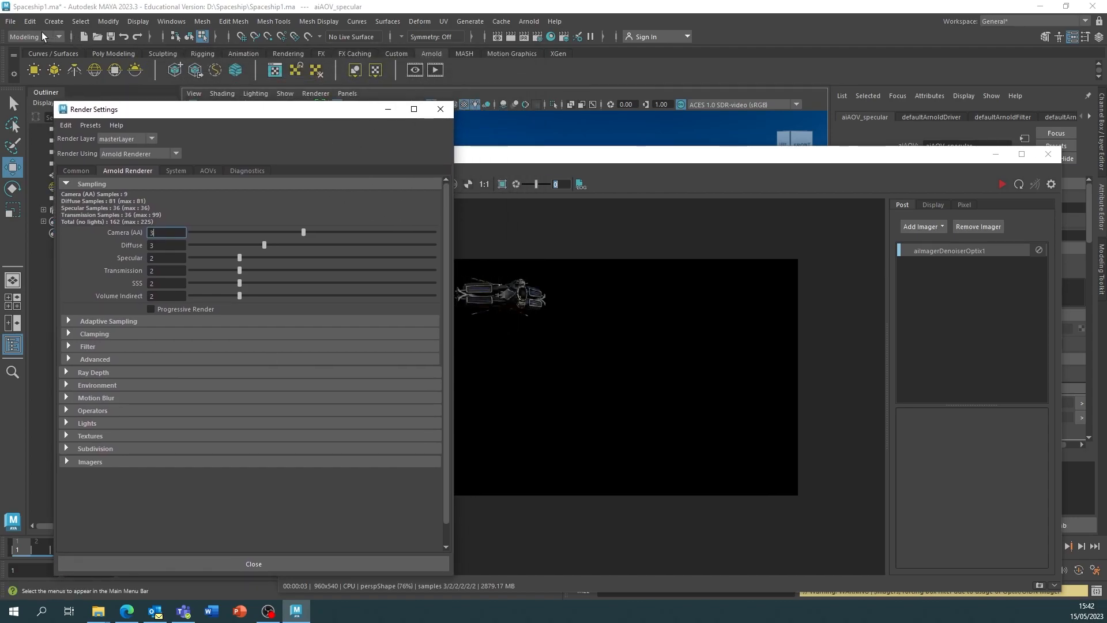
pyautogui.click(62, 34)
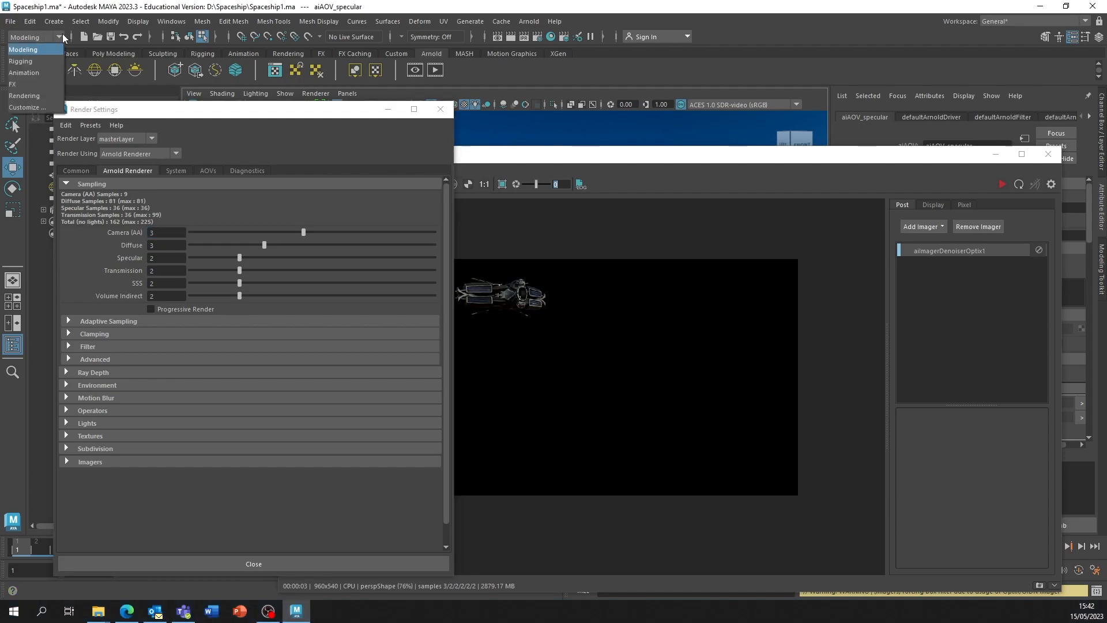
pyautogui.click(26, 95)
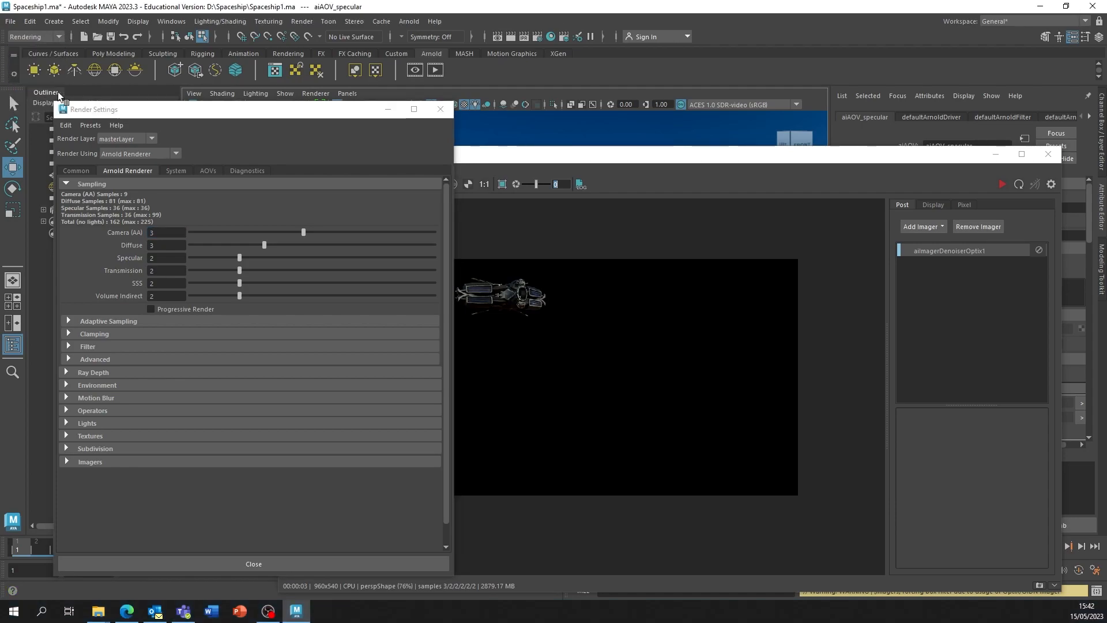
pyautogui.click(309, 23)
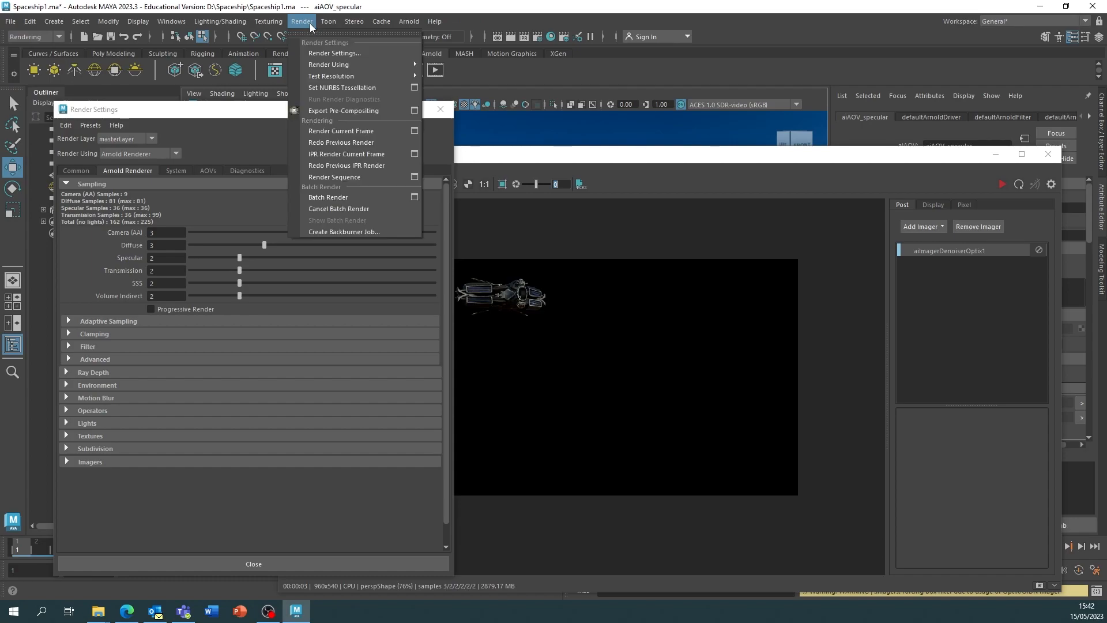
pyautogui.click(414, 179)
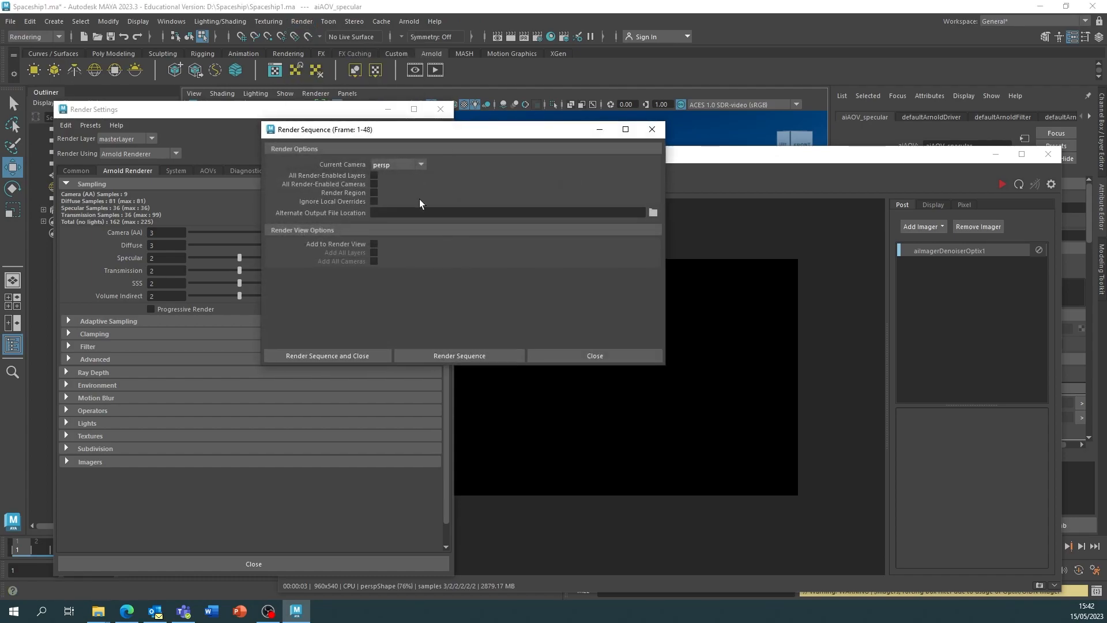
pyautogui.click(422, 165)
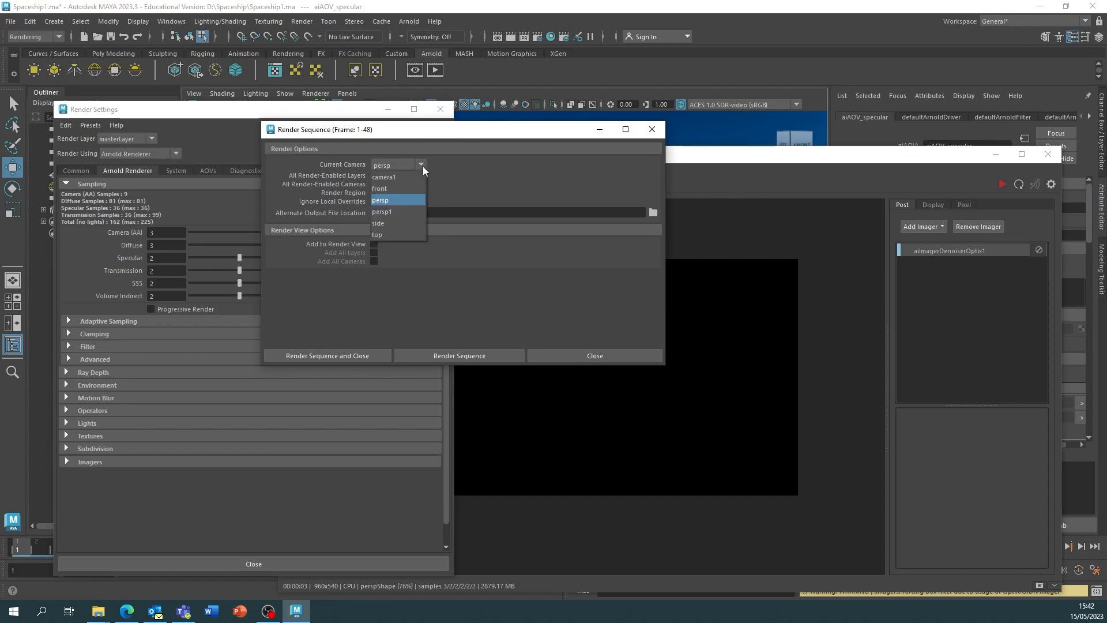
pyautogui.click(382, 177)
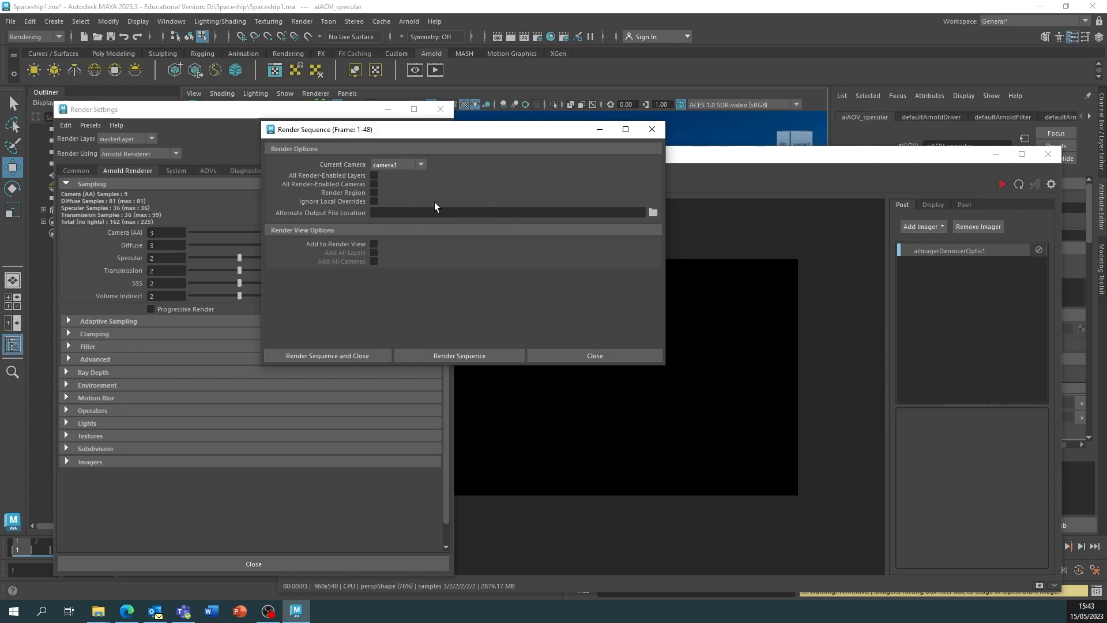
# - Create a folder named Render in D:\Spaceship and select it as the sequence's alternate output file location
pyautogui.click(652, 211)
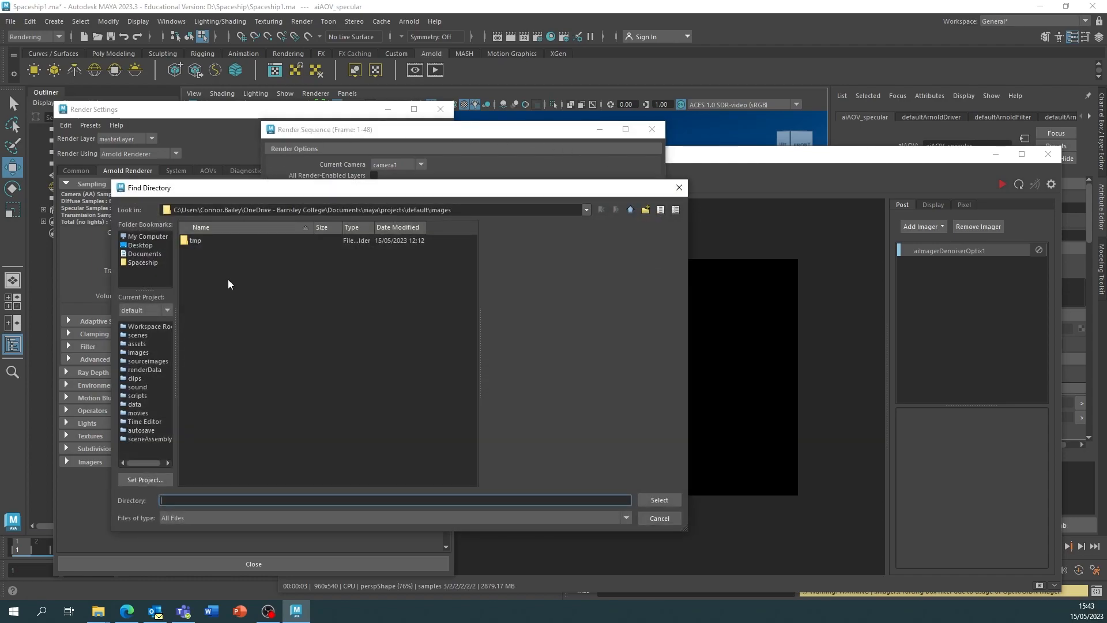
pyautogui.click(143, 262)
pyautogui.rightClick(259, 404)
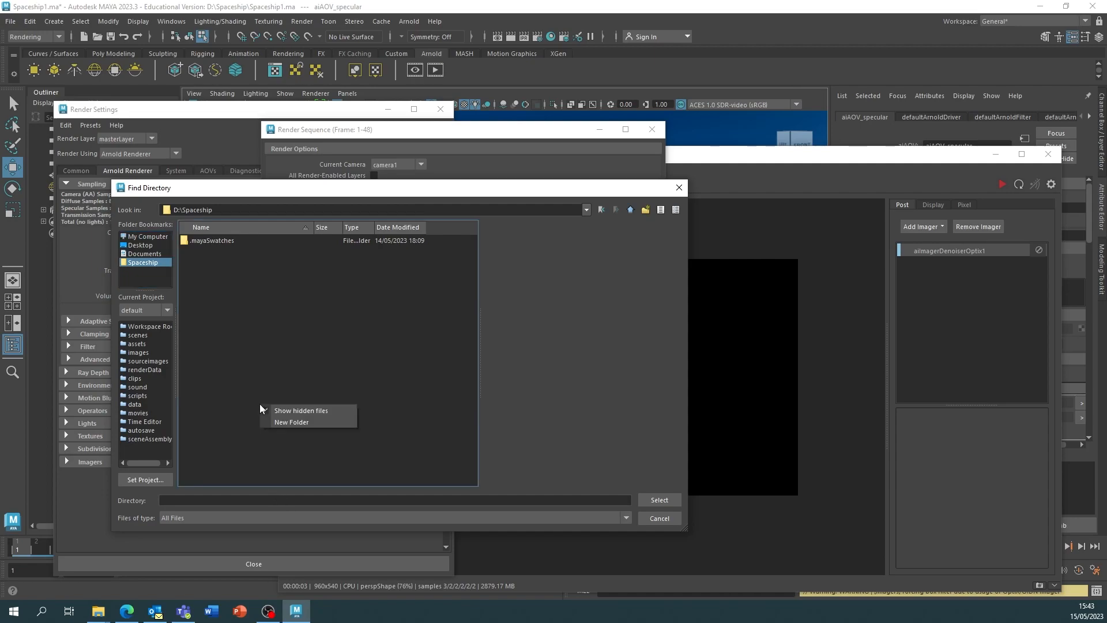
pyautogui.click(296, 424)
pyautogui.write('Render')
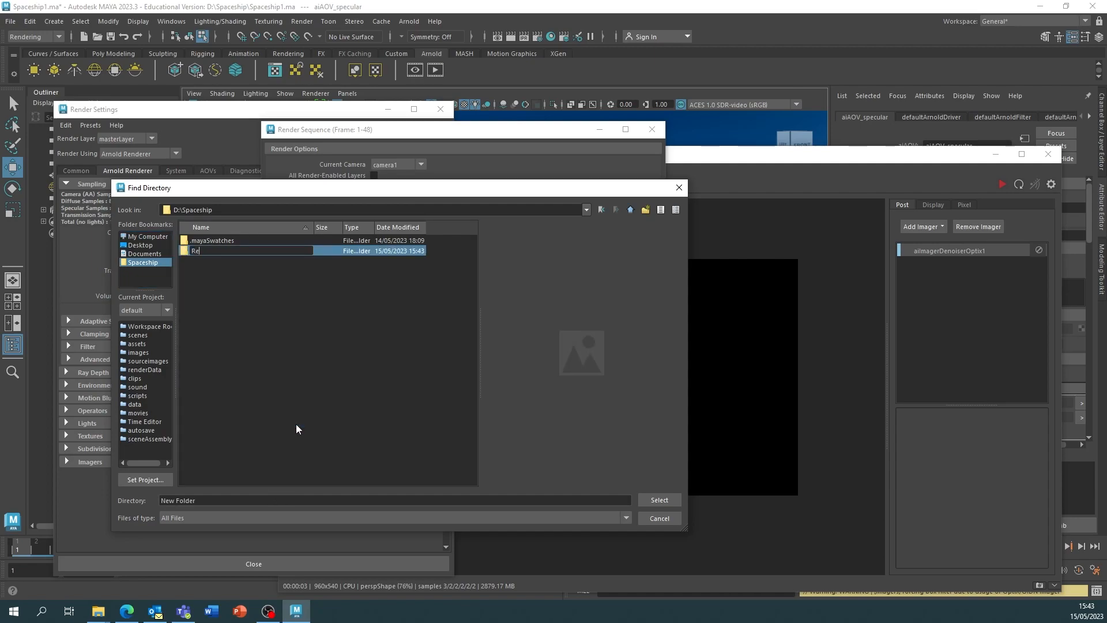
pyautogui.press('Return')
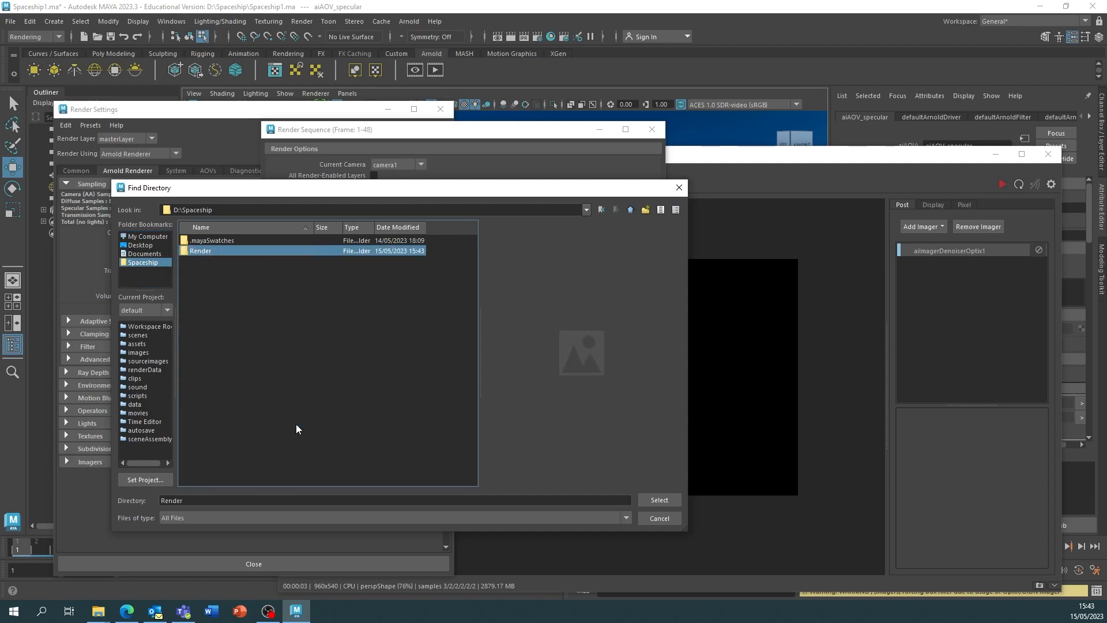
pyautogui.click(661, 500)
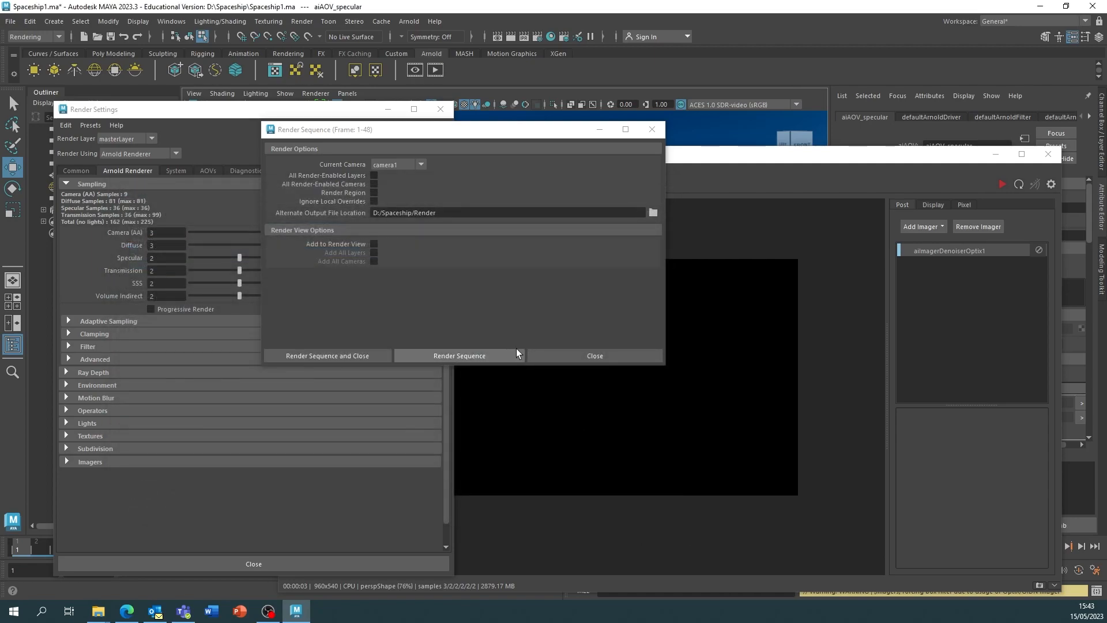
# - Start rendering the sequence and close the Render Sequence options
pyautogui.click(359, 355)
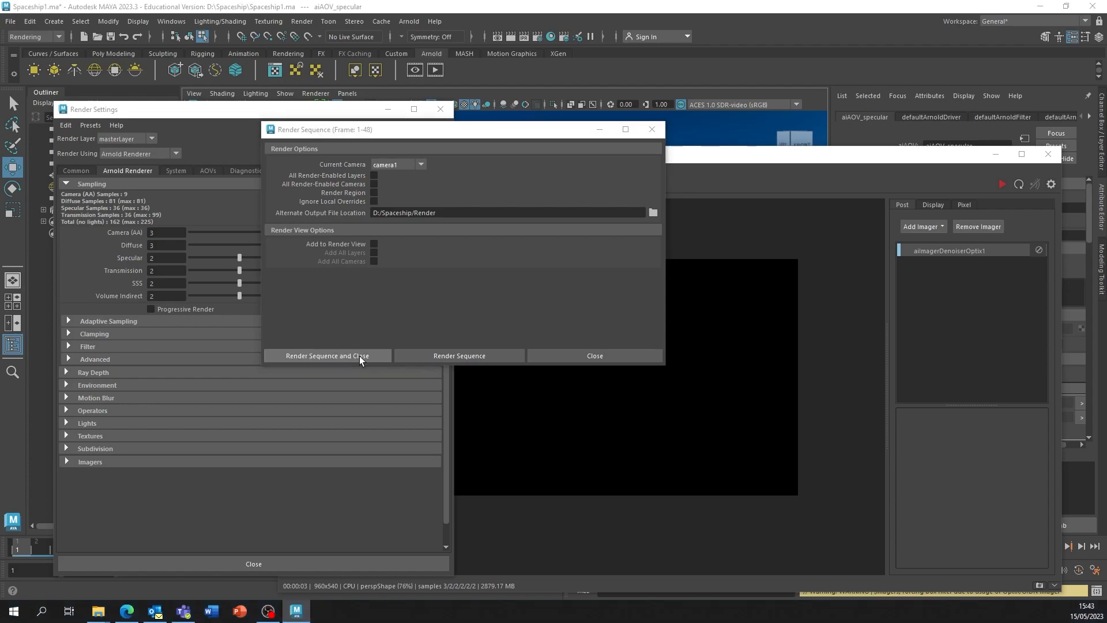